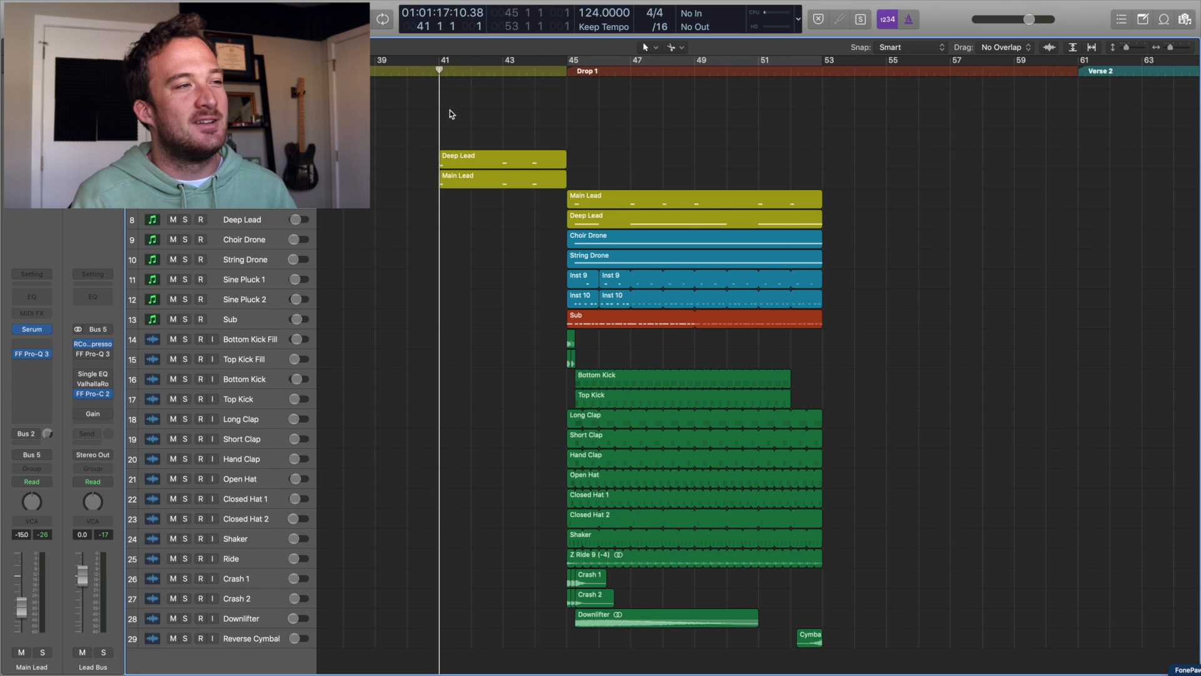
Play the build from bar 41 and open its Main Lead region in the Piano Roll
{"action": "key", "text": "space"}
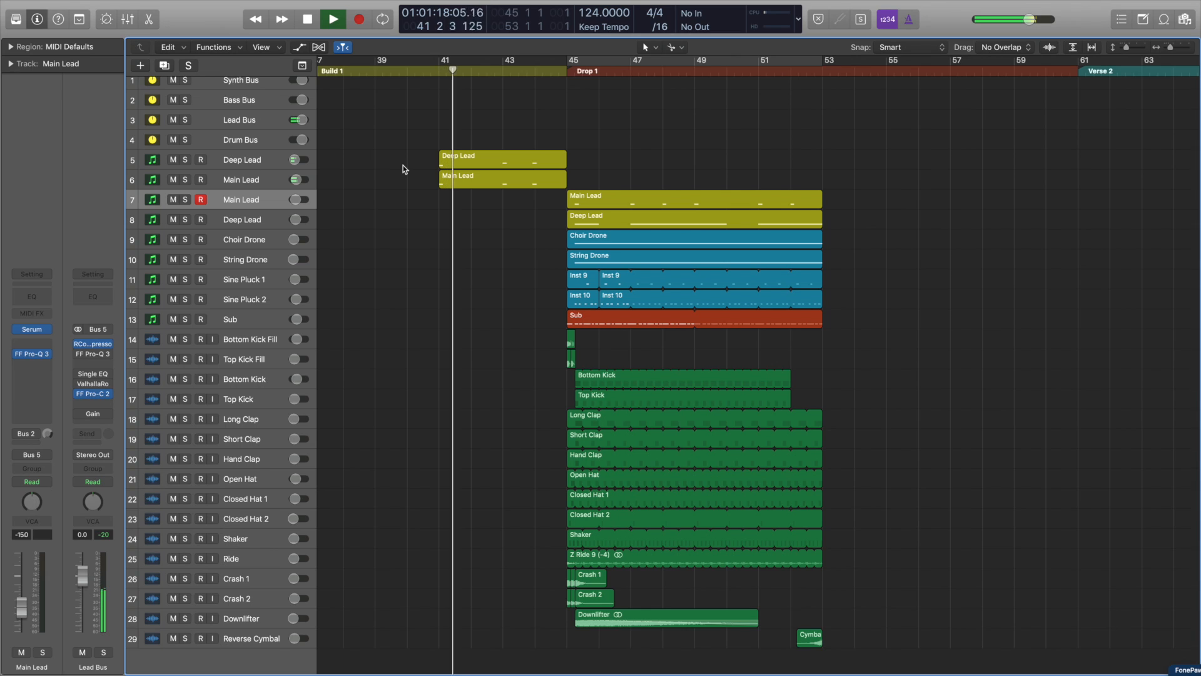
{"action": "double_click", "coordinate": [457, 179]}
{"action": "left_click", "coordinate": [296, 188]}
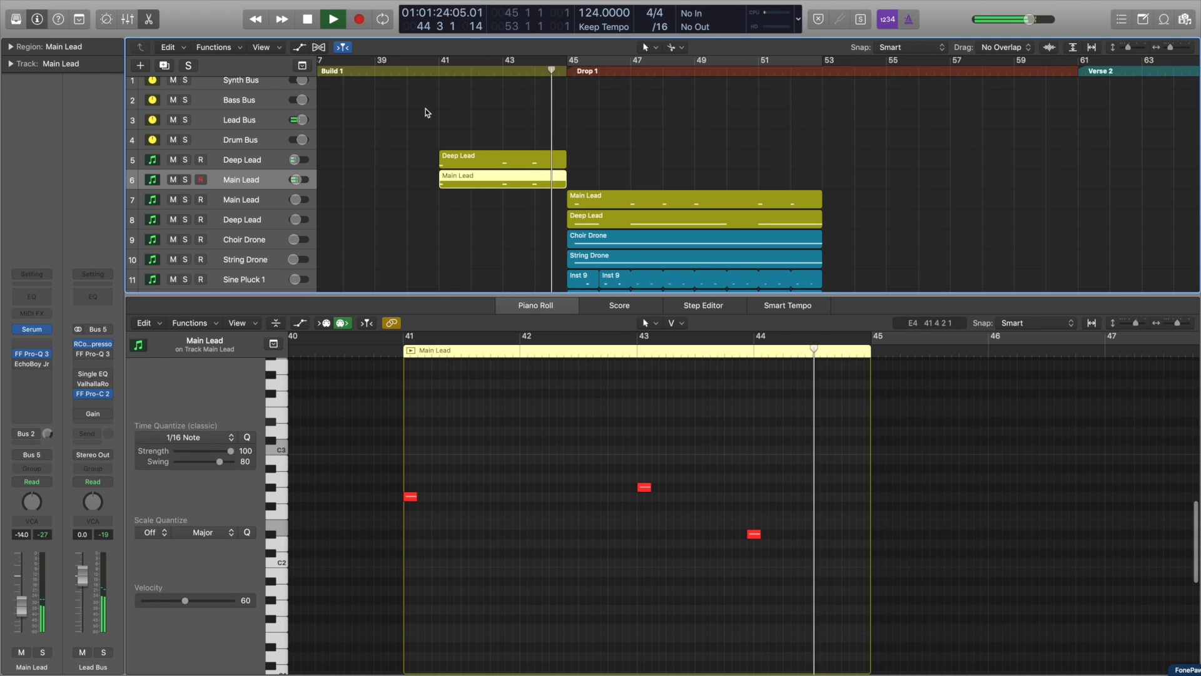
Set the cycle range to the build's Main Lead region, bars 41 to 45, and solo its track
{"action": "key", "text": "super+u"}
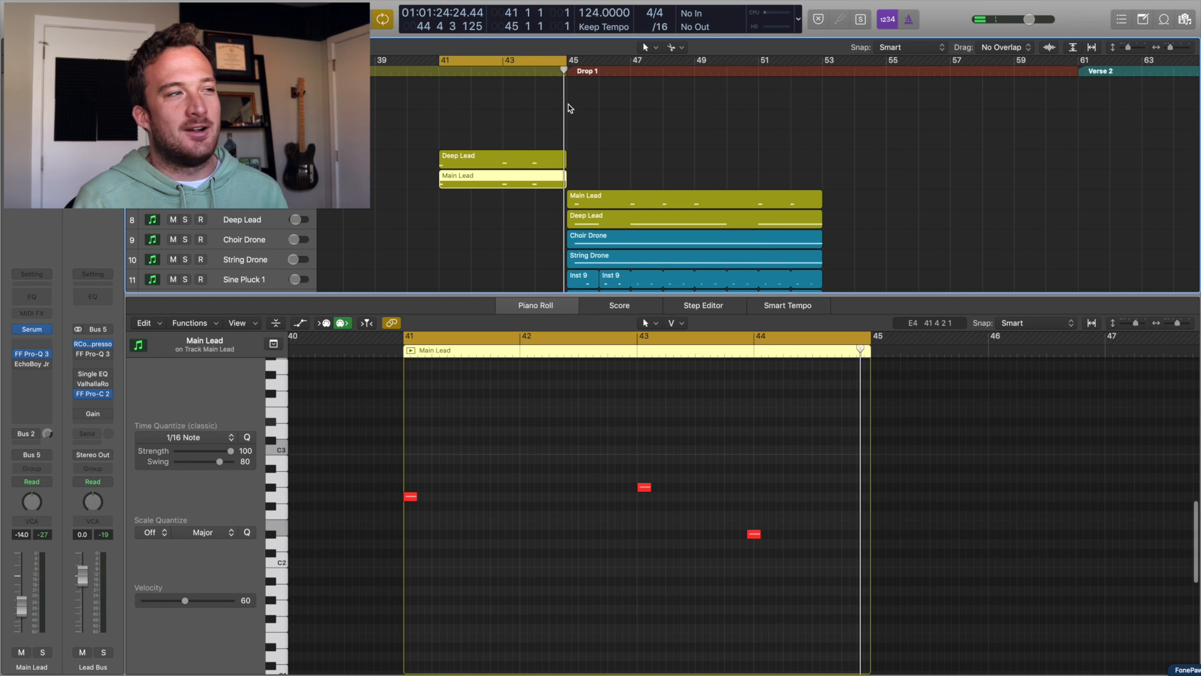
{"action": "key", "text": "s"}
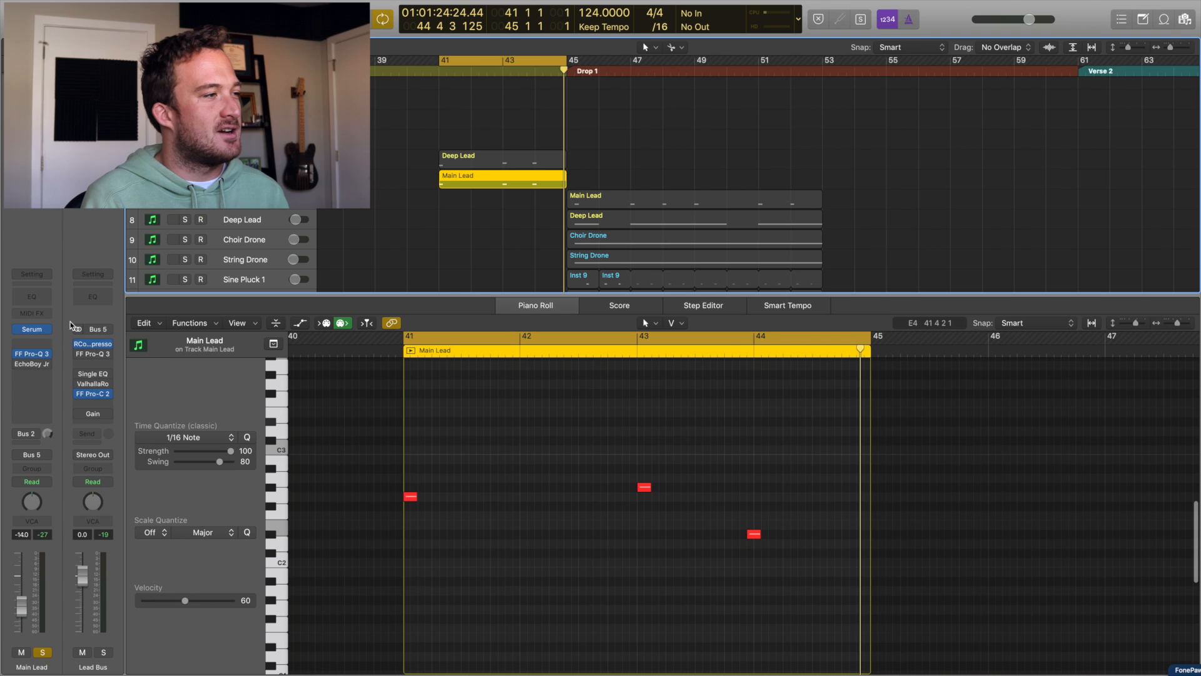
Open the Serum instrument on the Main Lead track and examine oscillator A's wavetable choice in the Digital category
{"action": "left_click", "coordinate": [31, 328]}
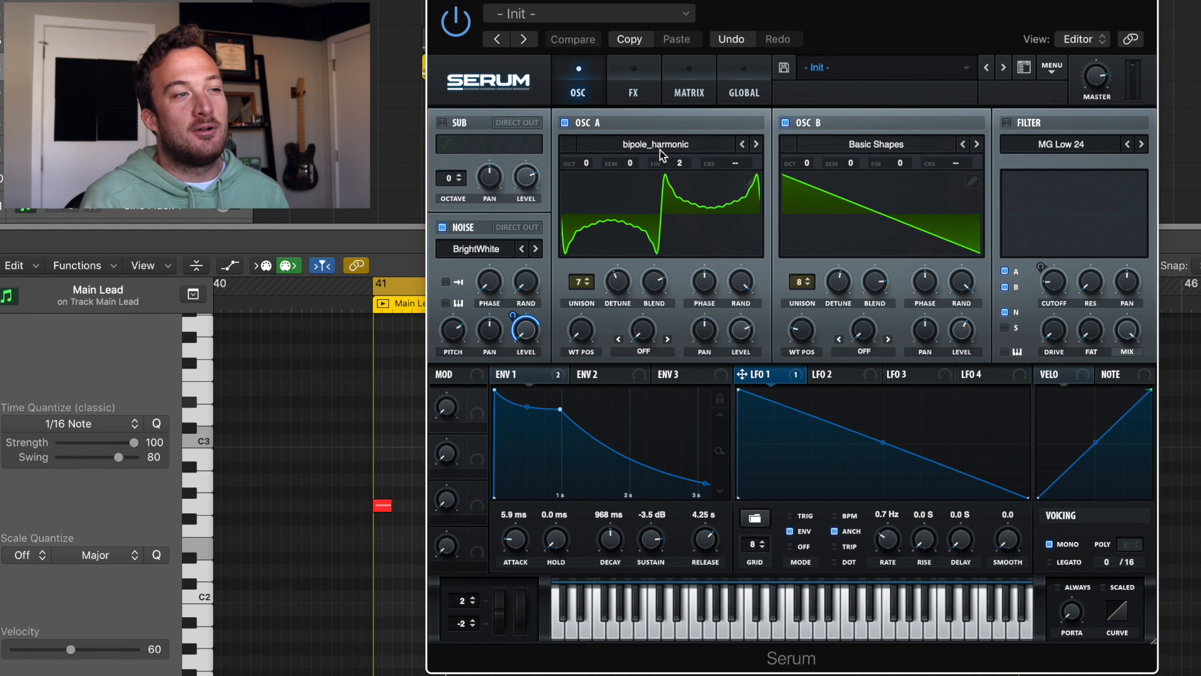
{"action": "left_click", "coordinate": [664, 152]}
{"action": "mouse_move", "coordinate": [706, 197]}
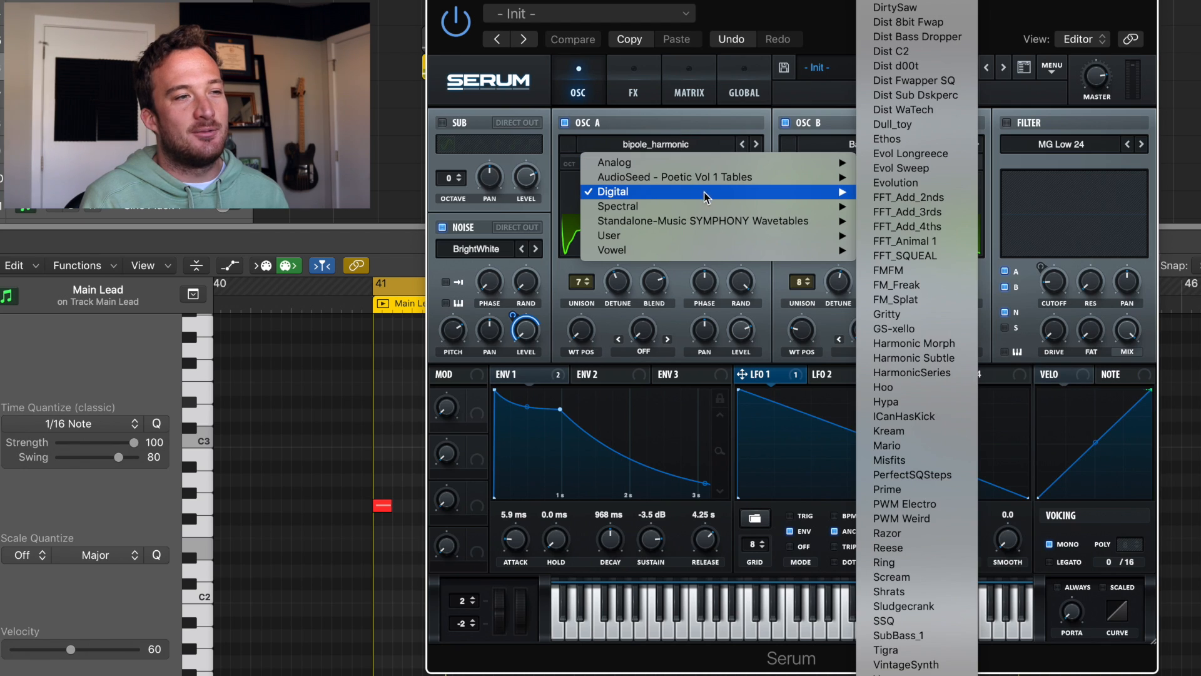
{"action": "left_click", "coordinate": [907, 2]}
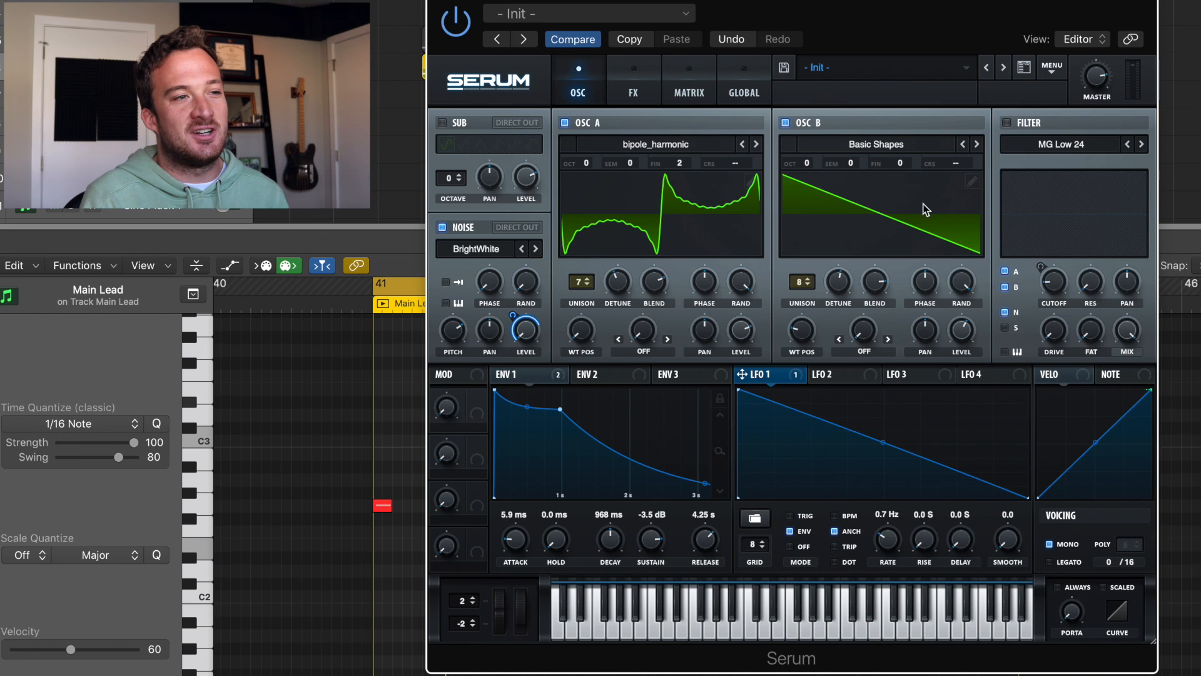
Audition the patch with oscillator B off, re-enable it, and examine Envelope 1's modulation targets and the voicing settings
{"action": "left_click", "coordinate": [785, 123]}
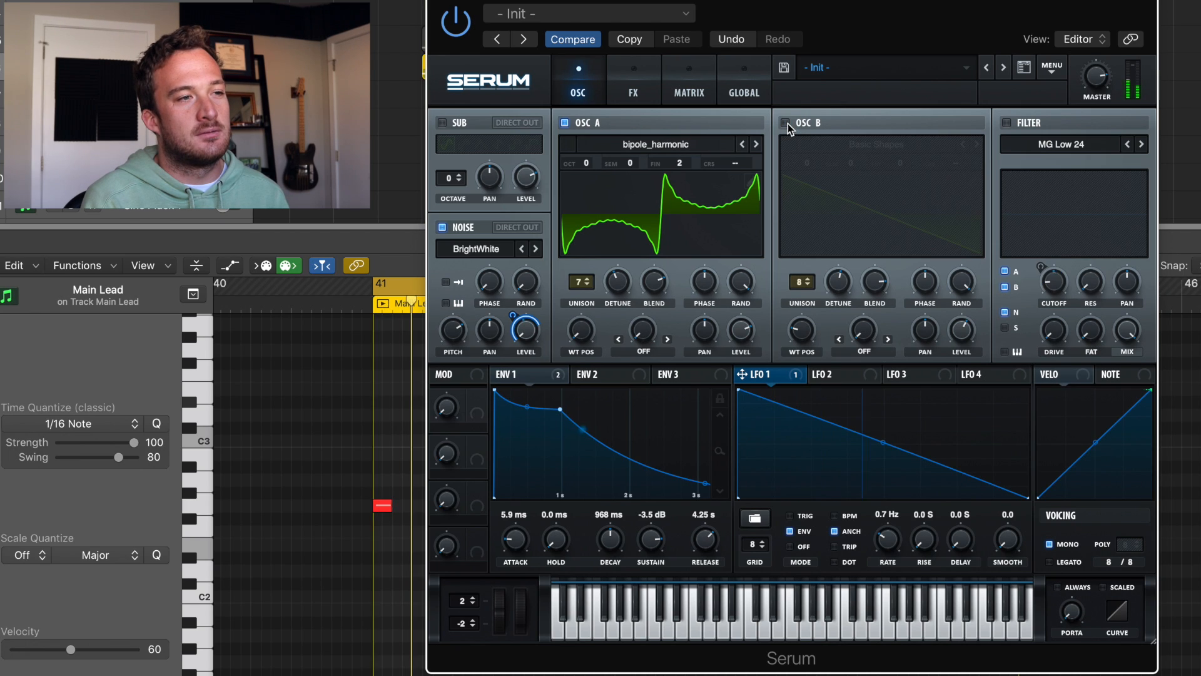
{"action": "left_click", "coordinate": [786, 123]}
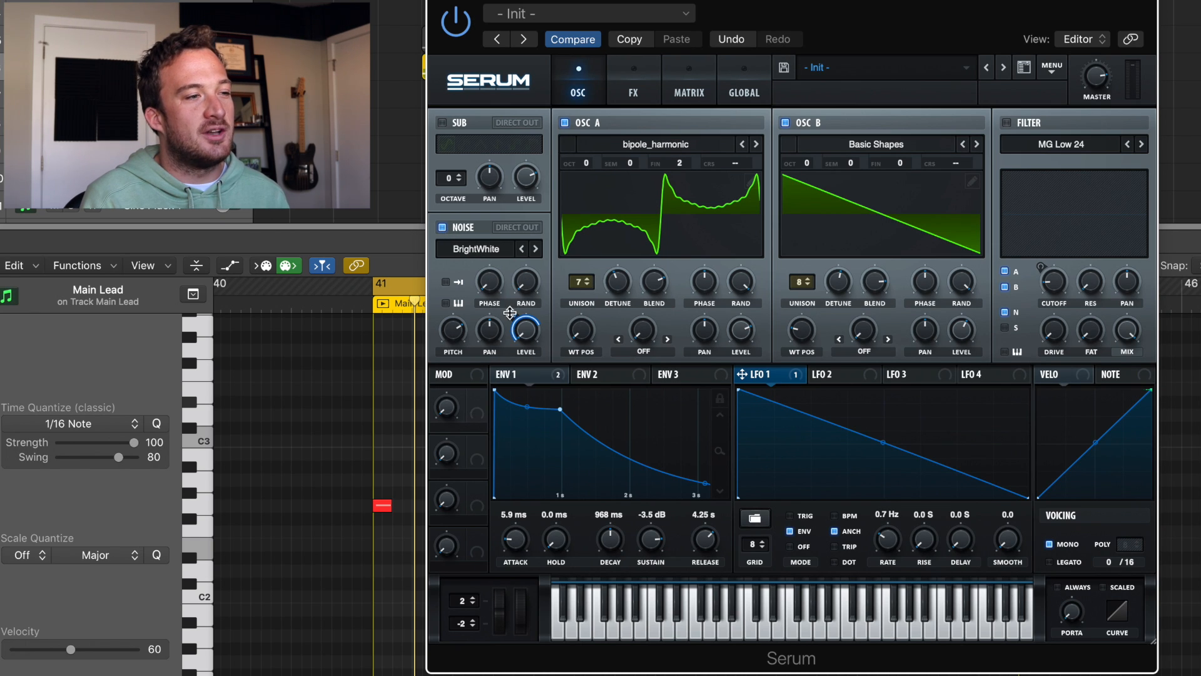
{"action": "left_click", "coordinate": [519, 381]}
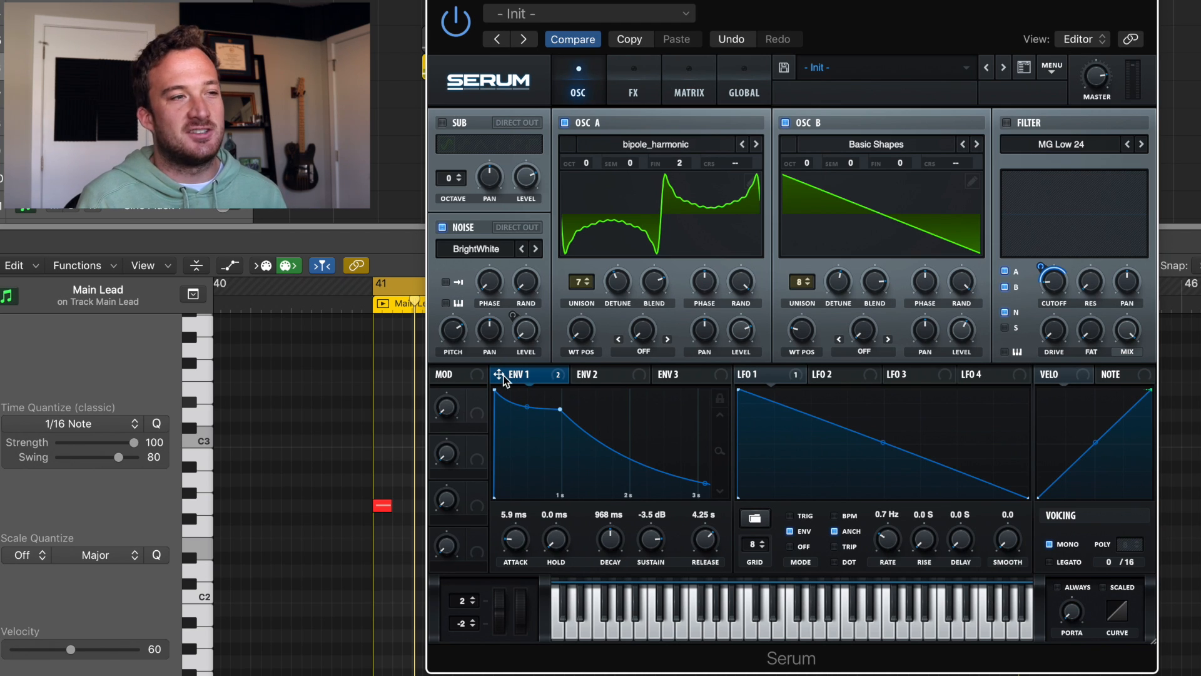
{"action": "left_click", "coordinate": [1049, 544]}
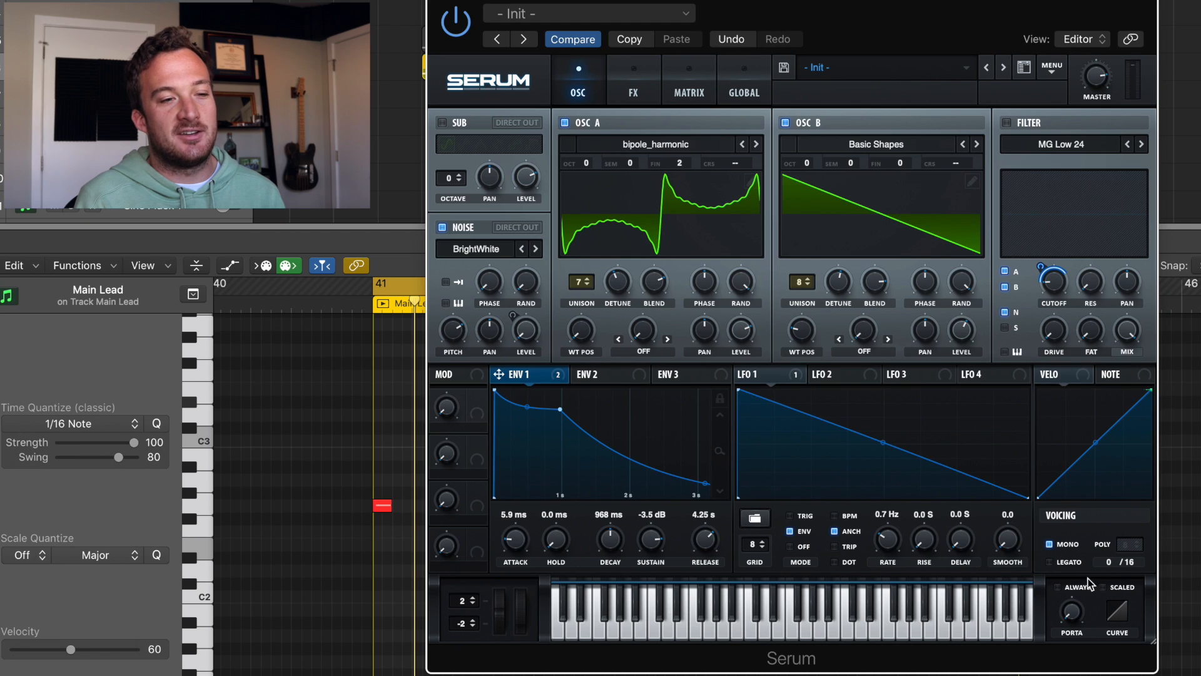
Bypass the EQ, reverb, delay, chorus, flanger and compressor in Serum's effects rack to audition the dry sound
{"action": "left_click", "coordinate": [650, 94]}
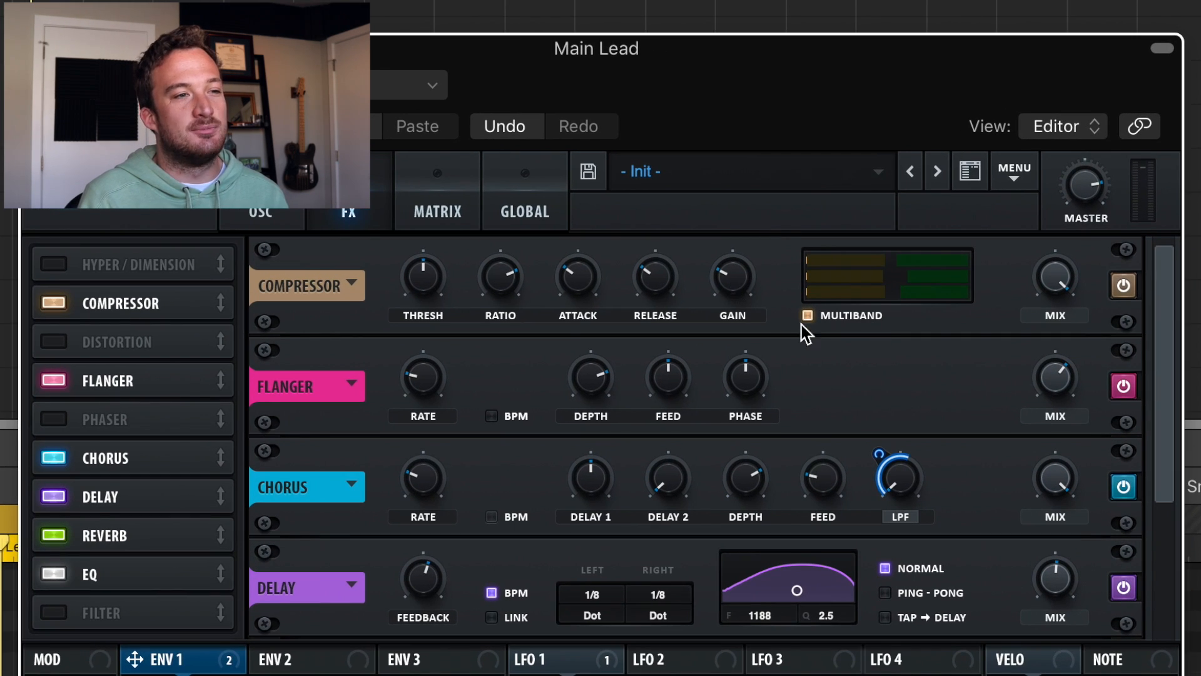
{"action": "left_click_drag", "start_coordinate": [1172, 369], "coordinate": [1170, 501]}
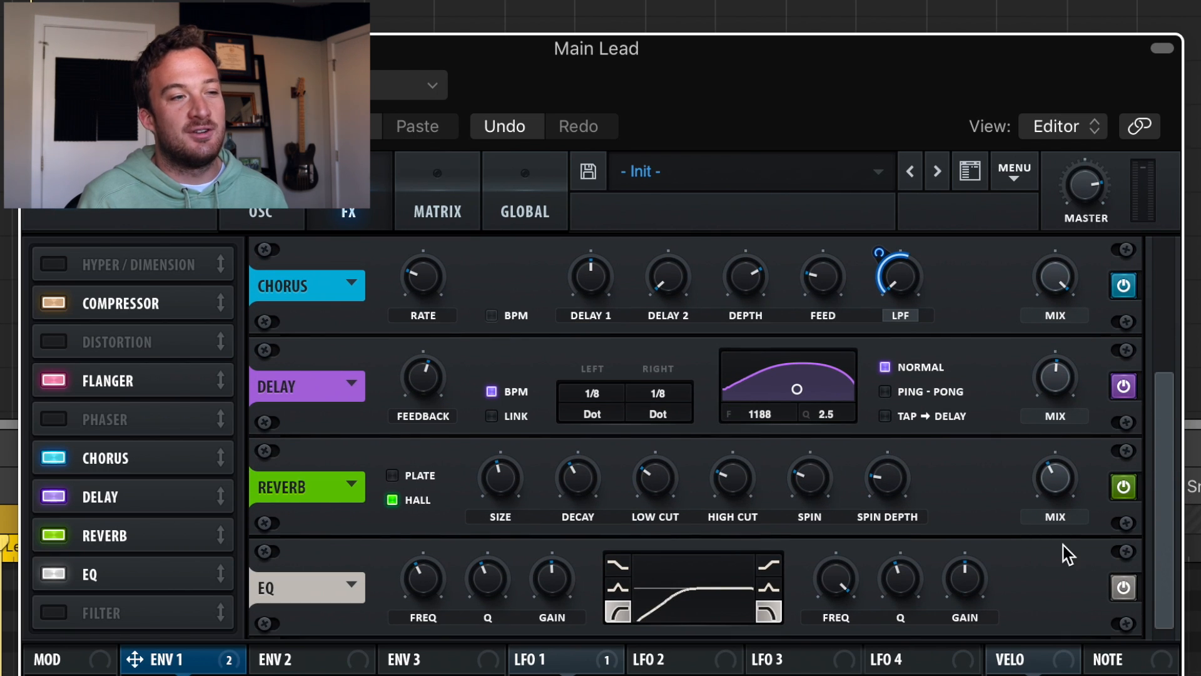
{"action": "scroll", "coordinate": [1121, 489], "scroll_direction": "up", "scroll_amount": 3}
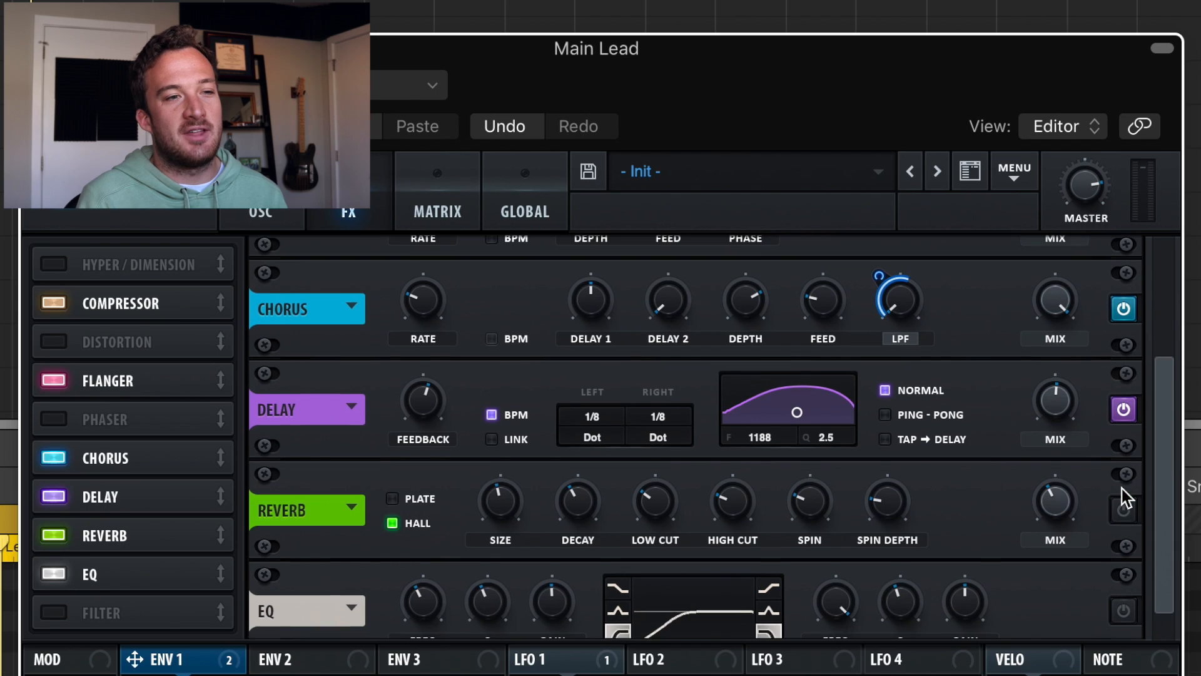
{"action": "left_click", "coordinate": [1122, 391]}
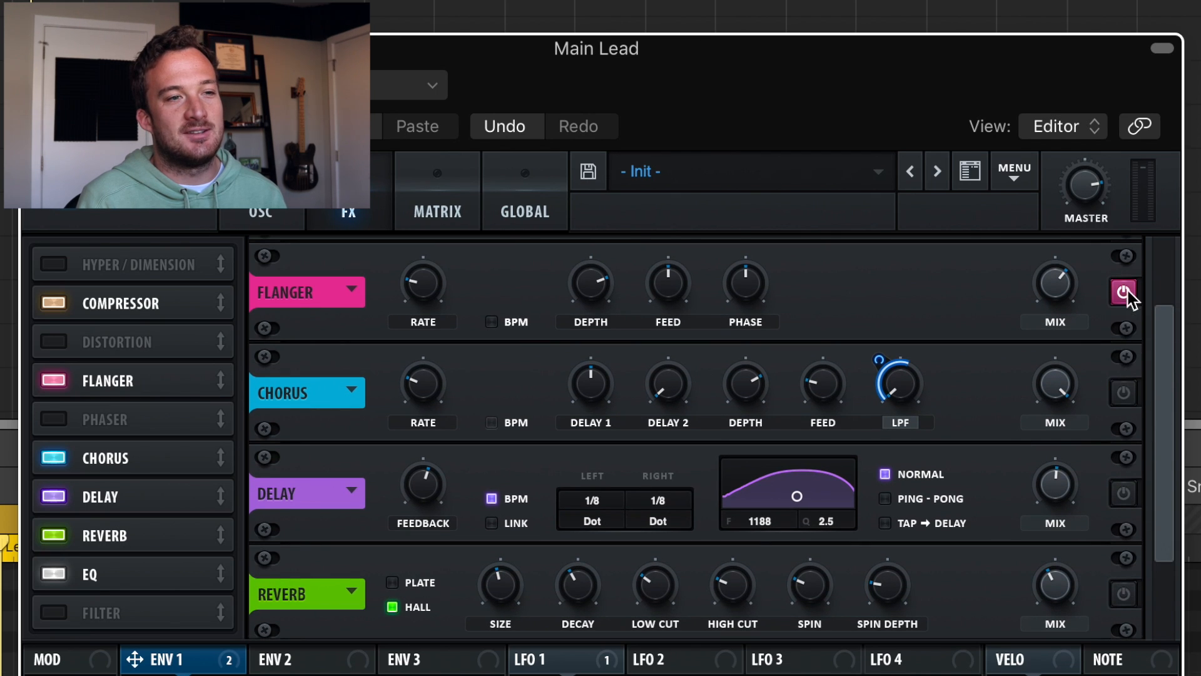
{"action": "left_click", "coordinate": [1124, 293]}
{"action": "scroll", "coordinate": [1124, 293], "scroll_direction": "up", "scroll_amount": 2}
{"action": "left_click", "coordinate": [1123, 287]}
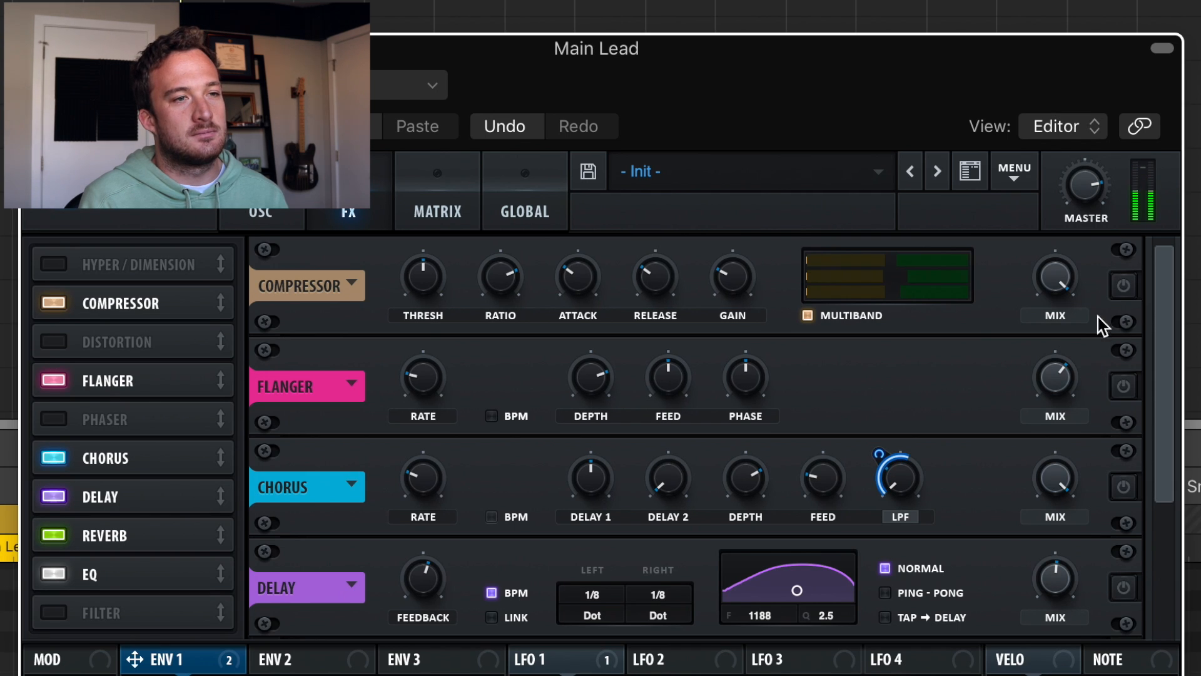
Re-enable the compressor, flanger, chorus, delay, reverb and EQ one by one during playback to hear each effect
{"action": "left_click", "coordinate": [1121, 289]}
{"action": "left_click", "coordinate": [1124, 387]}
{"action": "left_click", "coordinate": [1124, 486]}
{"action": "left_click", "coordinate": [1123, 587]}
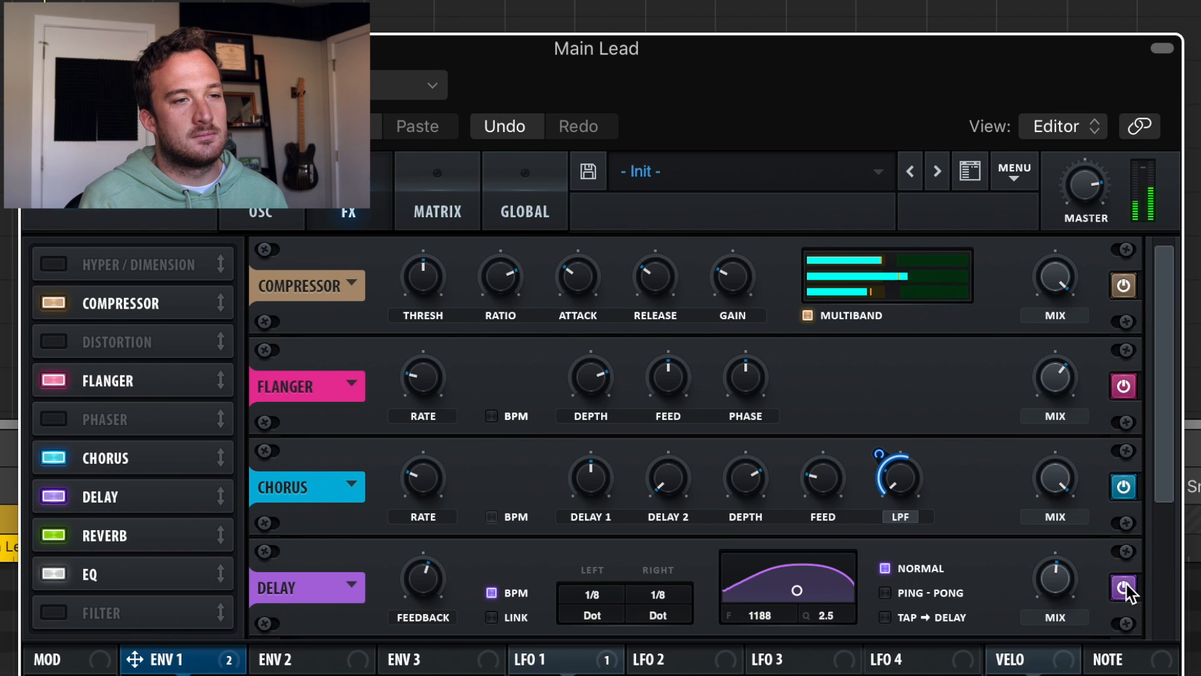
{"action": "scroll", "coordinate": [1130, 588], "scroll_direction": "down", "scroll_amount": 2}
{"action": "scroll", "coordinate": [1130, 588], "scroll_direction": "down", "scroll_amount": 1}
{"action": "scroll", "coordinate": [1119, 544], "scroll_direction": "down", "scroll_amount": 1}
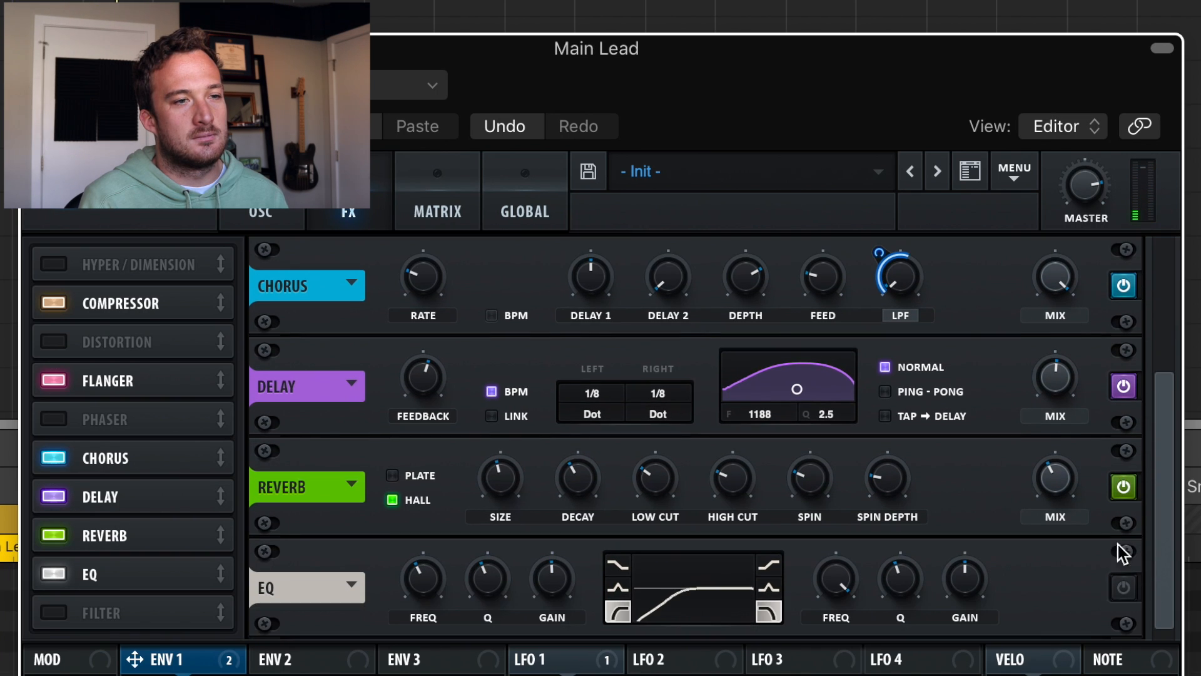
{"action": "scroll", "coordinate": [1098, 487], "scroll_direction": "up", "scroll_amount": 1}
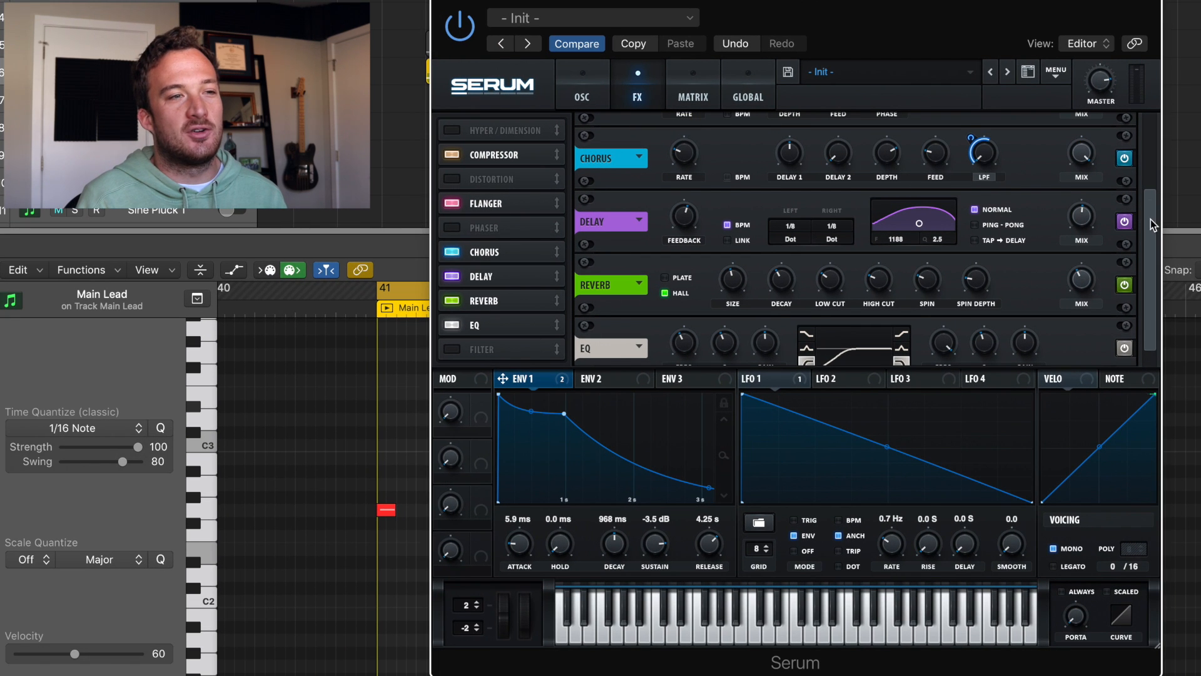
Audition the lead with Serum's chorus bypassed and switch the chorus back on
{"action": "left_click_drag", "start_coordinate": [1153, 225], "coordinate": [1139, 192]}
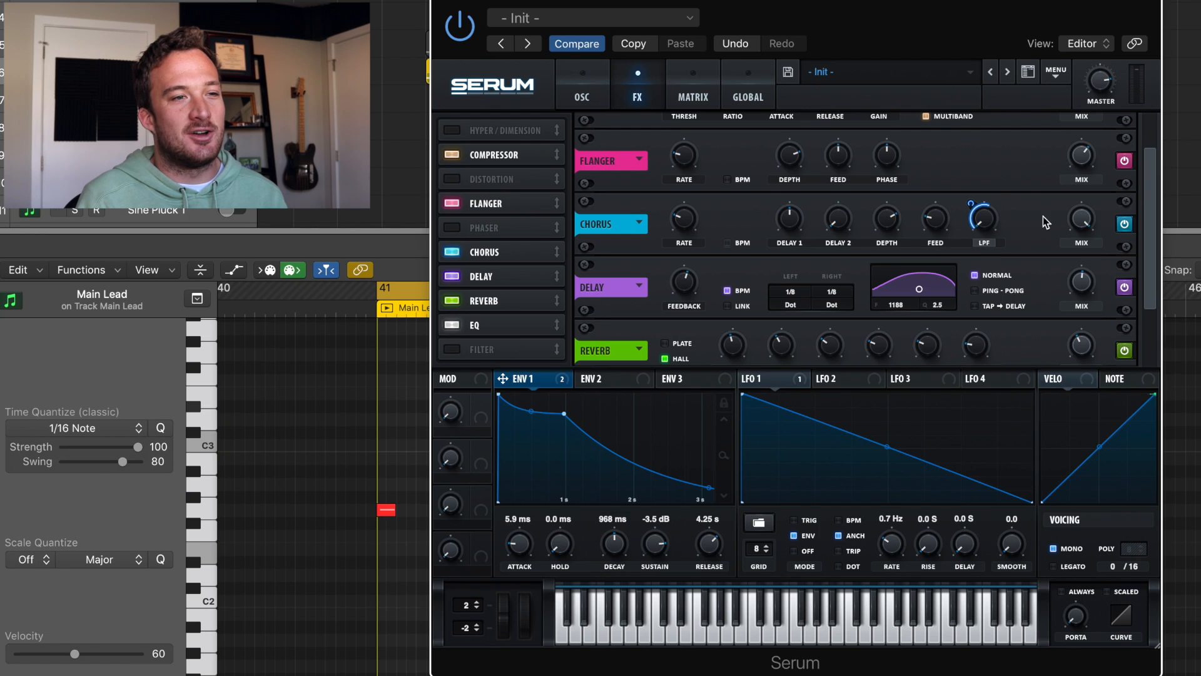
{"action": "left_click", "coordinate": [1124, 224]}
{"action": "key", "text": "space"}
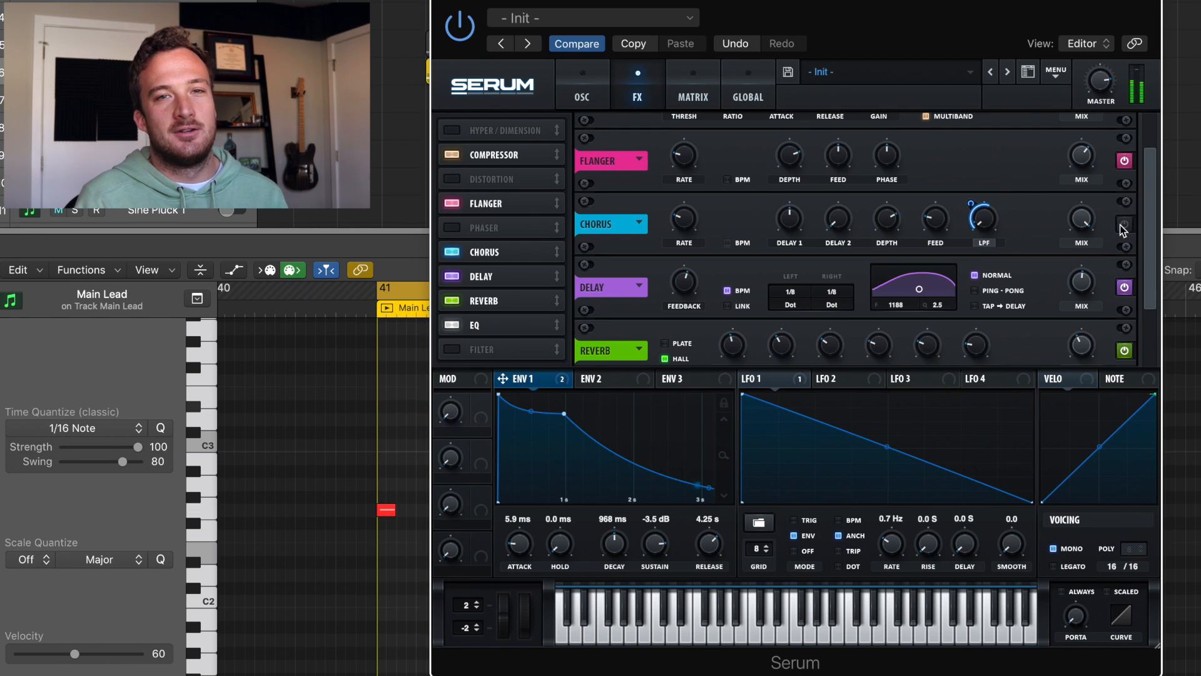
{"action": "left_click", "coordinate": [1124, 225]}
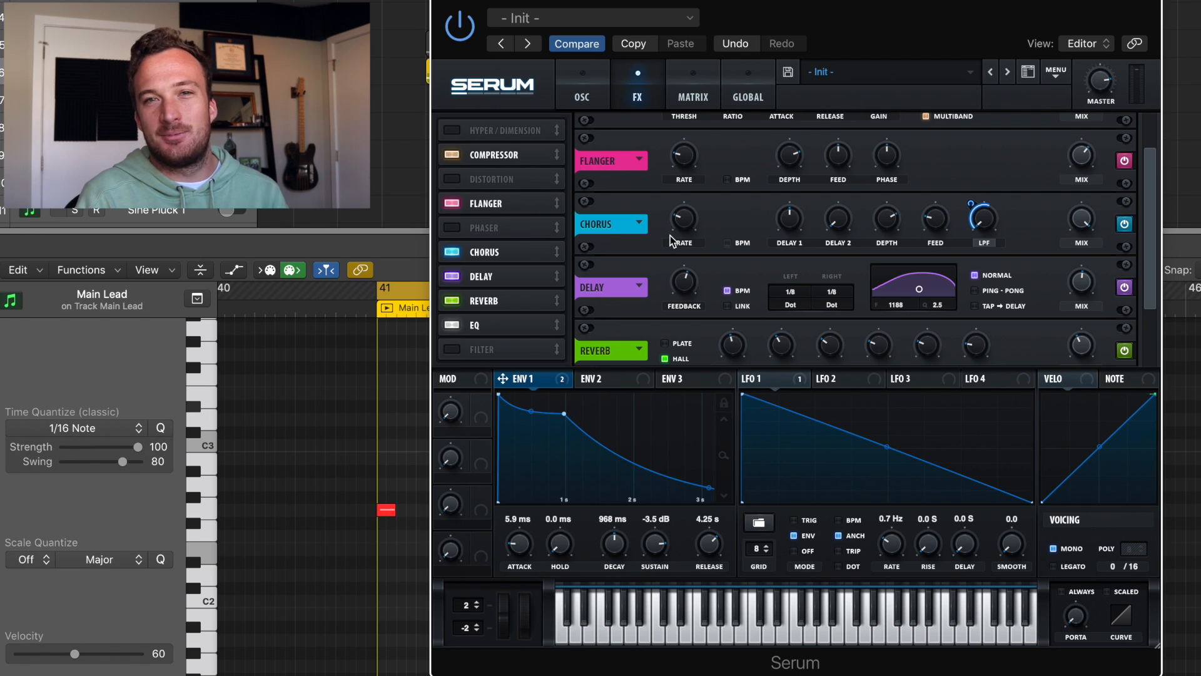
Check the oscillator page's MG Low 24 filter by toggling it on and off, and return to the effects rack's lower units
{"action": "left_click", "coordinate": [581, 93]}
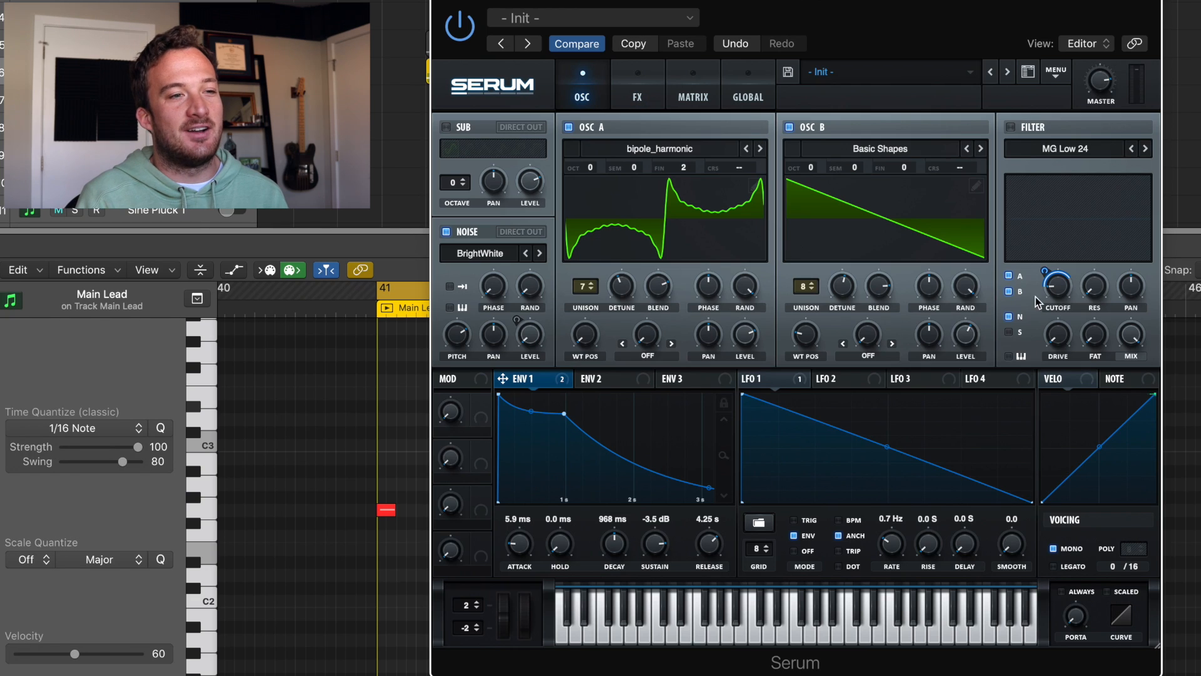
{"action": "left_click", "coordinate": [1011, 129]}
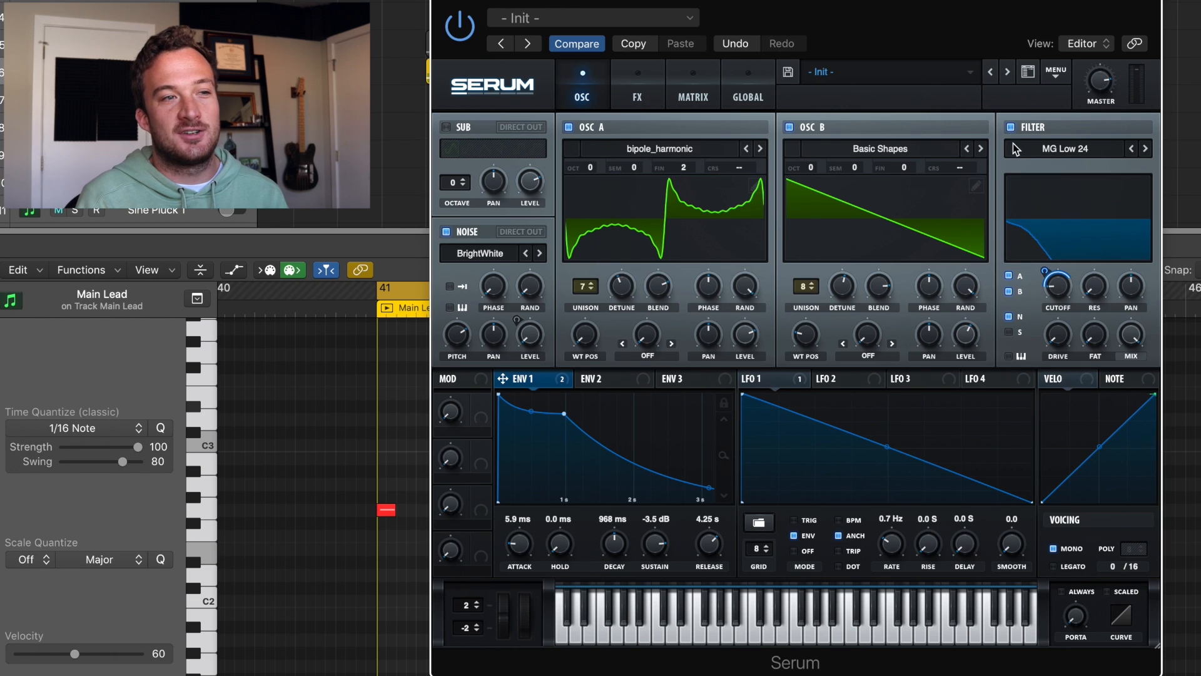
{"action": "left_click", "coordinate": [1011, 128]}
{"action": "left_click", "coordinate": [632, 81]}
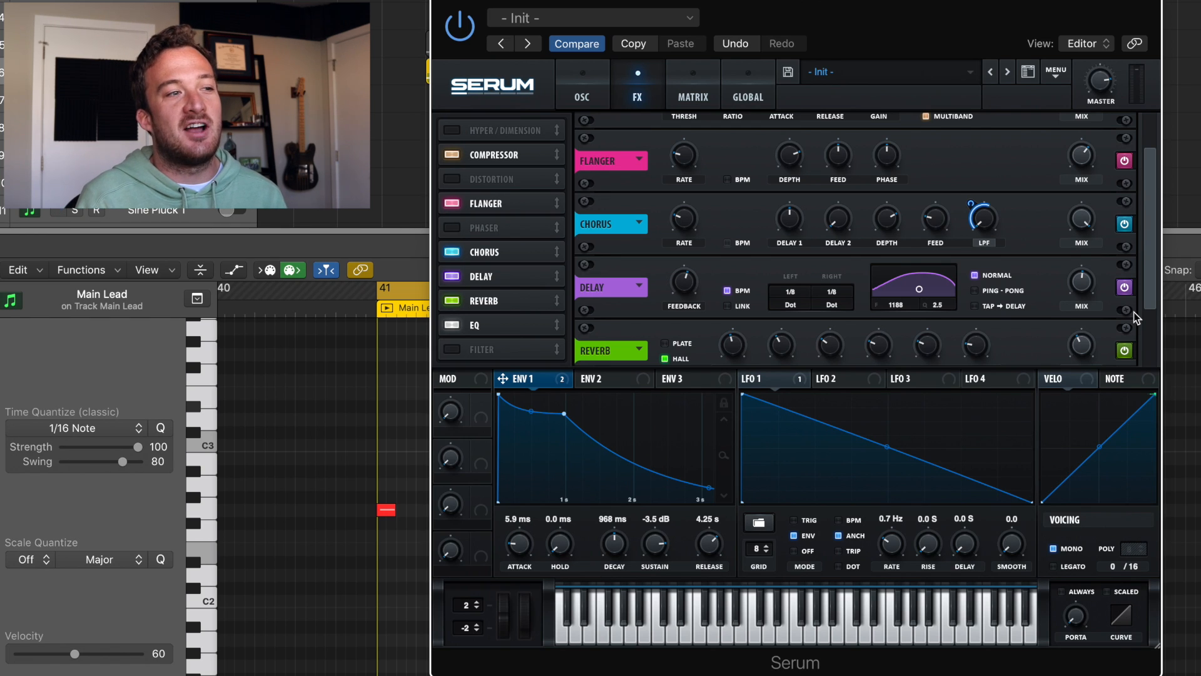
{"action": "left_click_drag", "start_coordinate": [1150, 270], "coordinate": [1140, 342]}
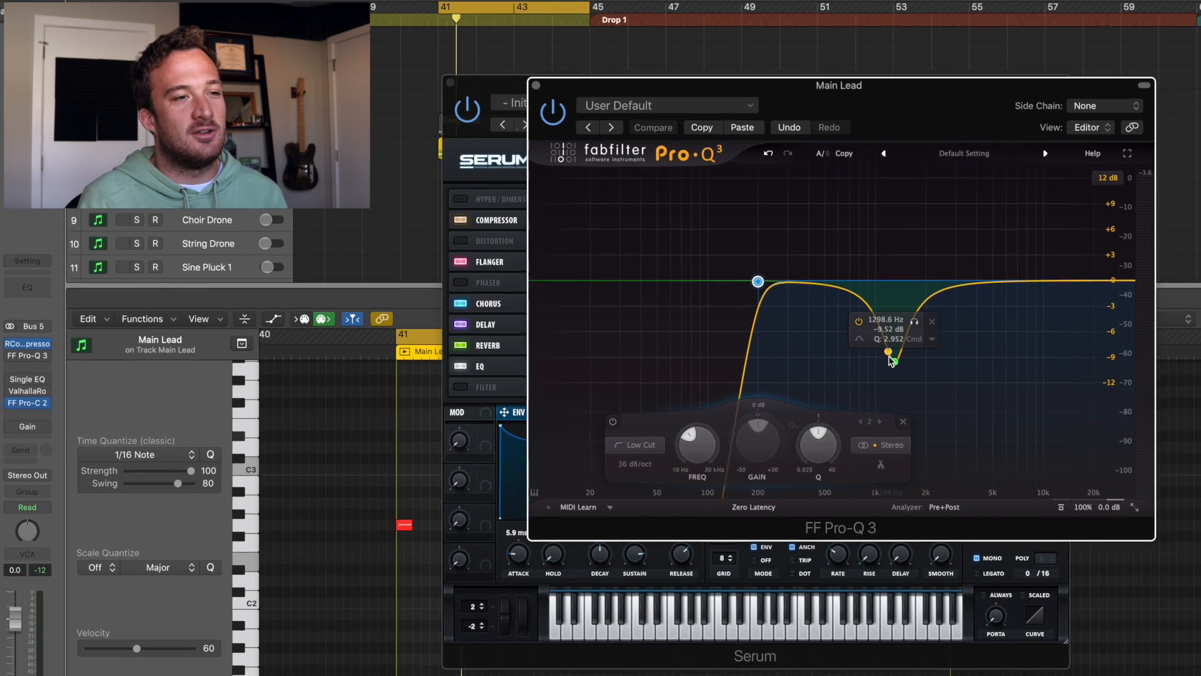
Examine the bell cut in the Main Lead's FF Pro-Q 3 and compare the sound with the EQ bypassed and active
{"action": "left_click", "coordinate": [890, 358]}
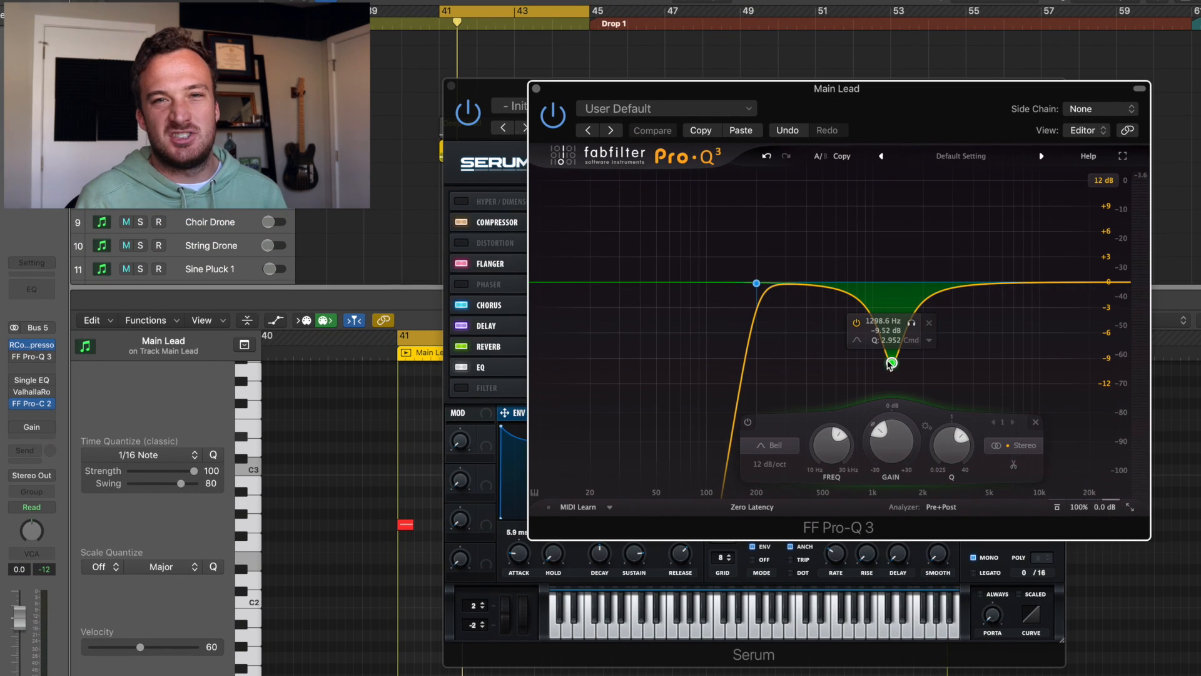
{"action": "left_click", "coordinate": [1056, 508]}
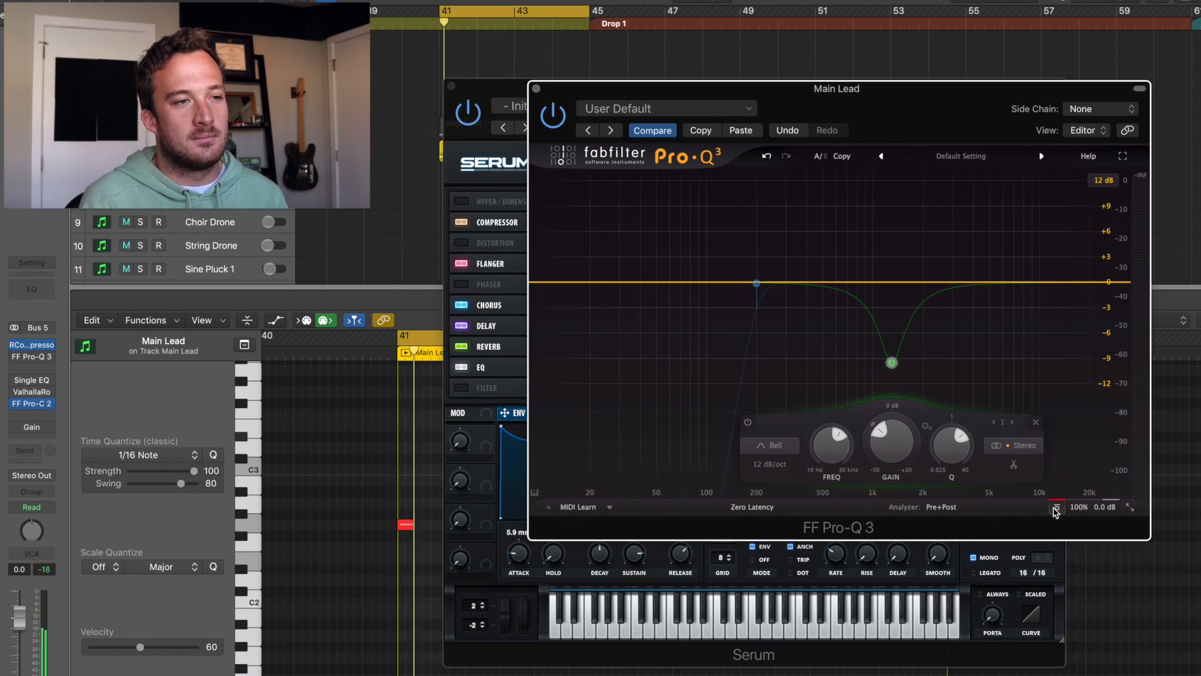
{"action": "key", "text": "space"}
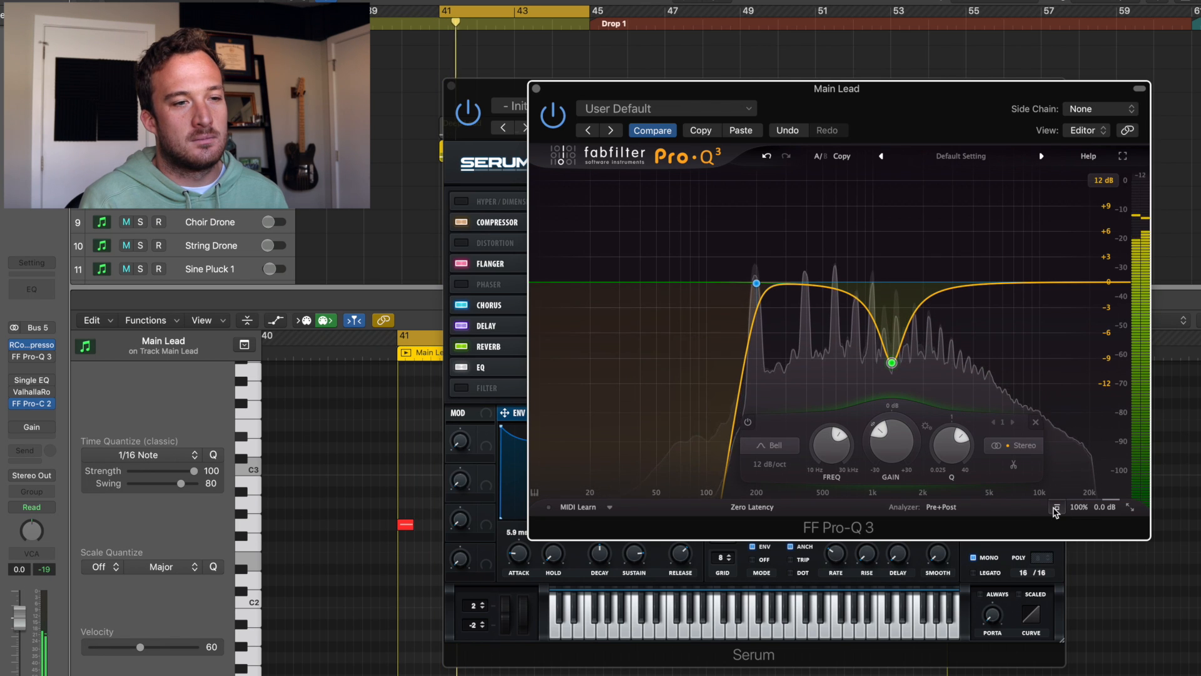
{"action": "left_click", "coordinate": [1056, 507]}
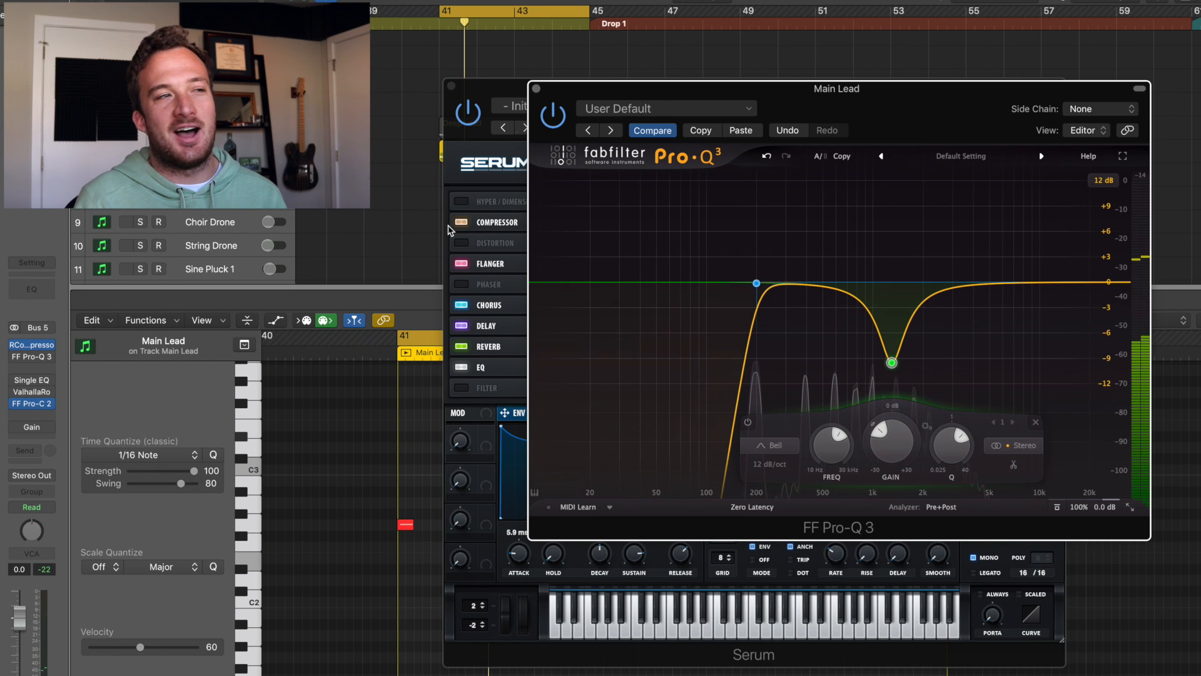
Close the FF Pro-Q 3 and Serum windows and hide the Piano Roll
{"action": "left_click", "coordinate": [536, 89]}
{"action": "left_click", "coordinate": [451, 86]}
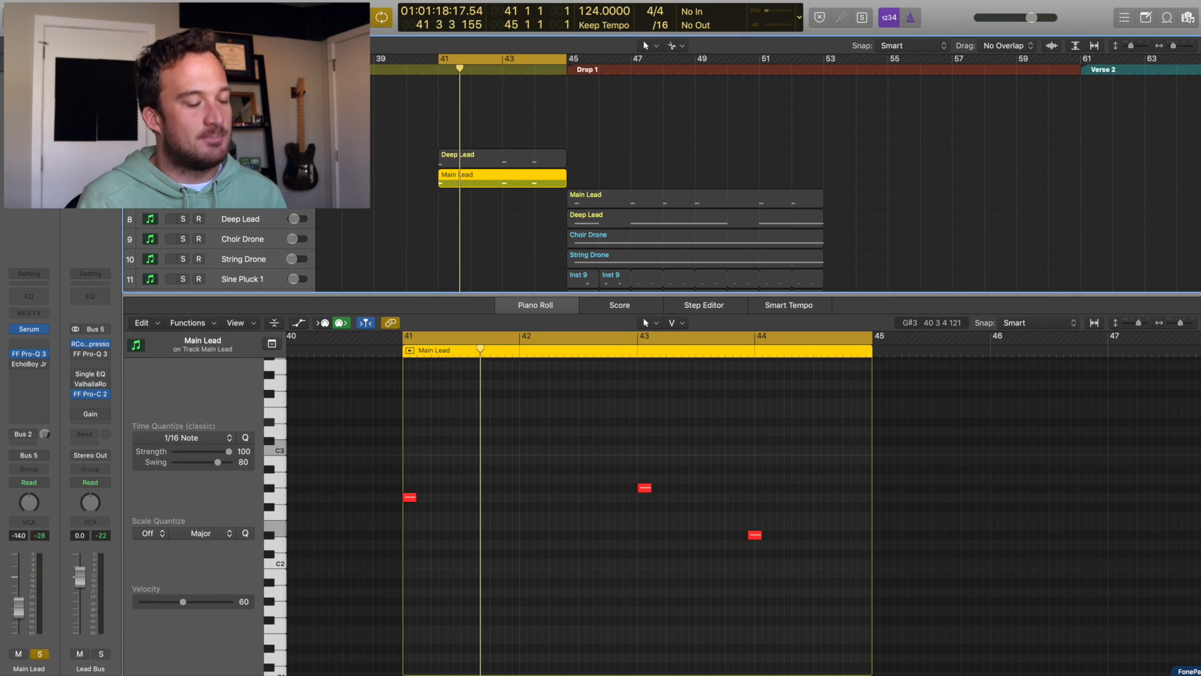
{"action": "key", "text": "p"}
Play the build's Deep Lead soloed in place of the Main Lead and open its region in the Piano Roll
{"action": "left_click", "coordinate": [494, 157], "text": "shift"}
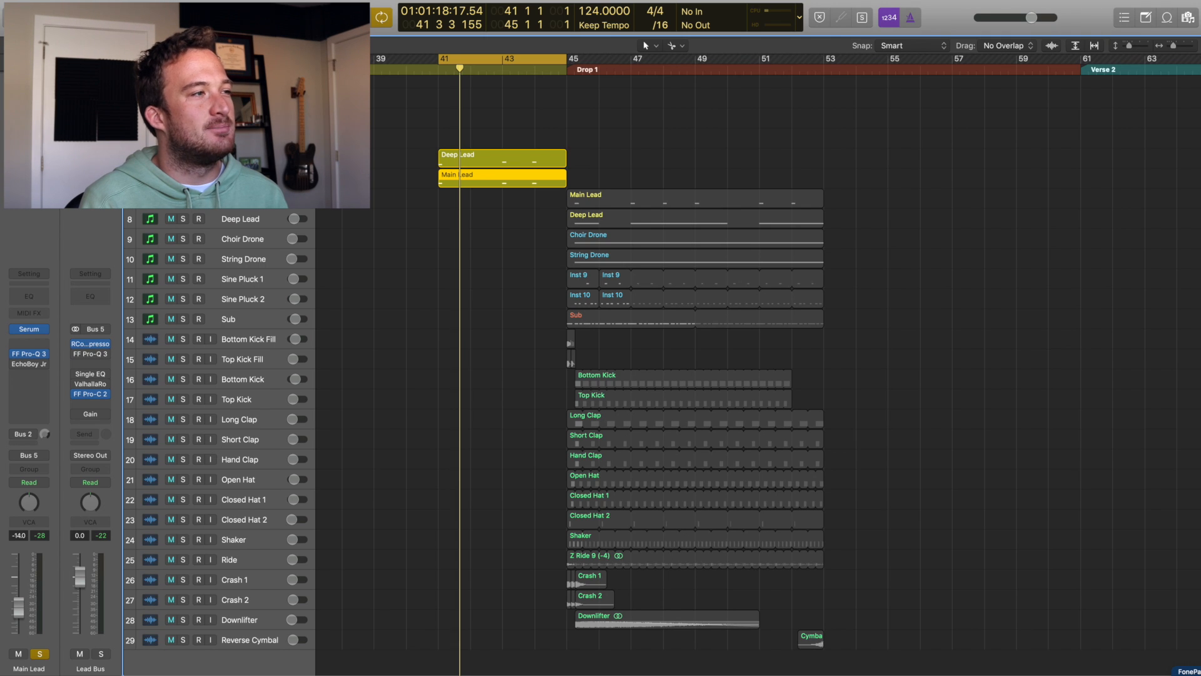
{"action": "key", "text": "s"}
{"action": "key", "text": "space"}
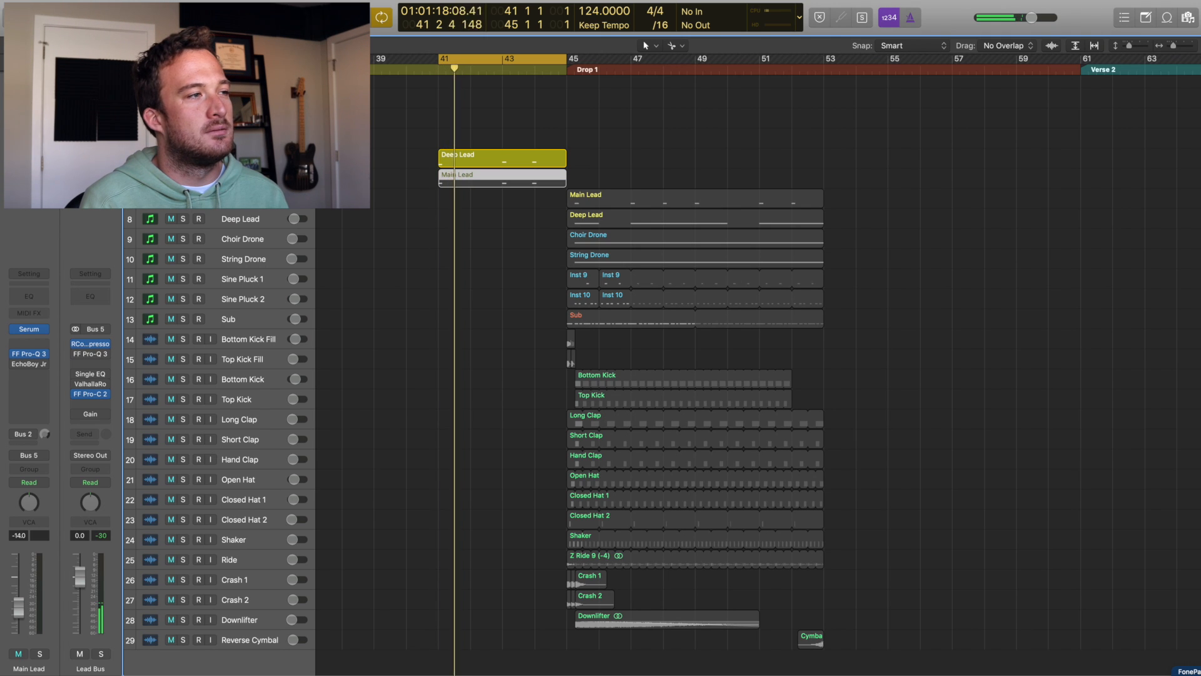
{"action": "key", "text": "Up"}
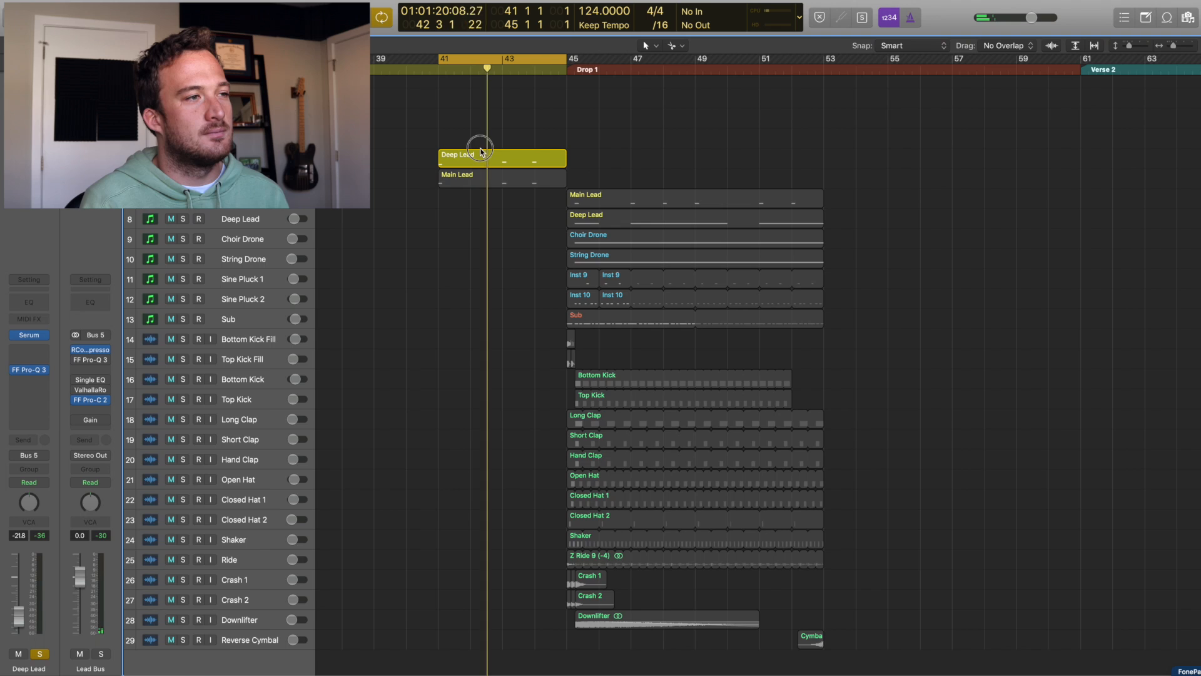
{"action": "double_click", "coordinate": [484, 180]}
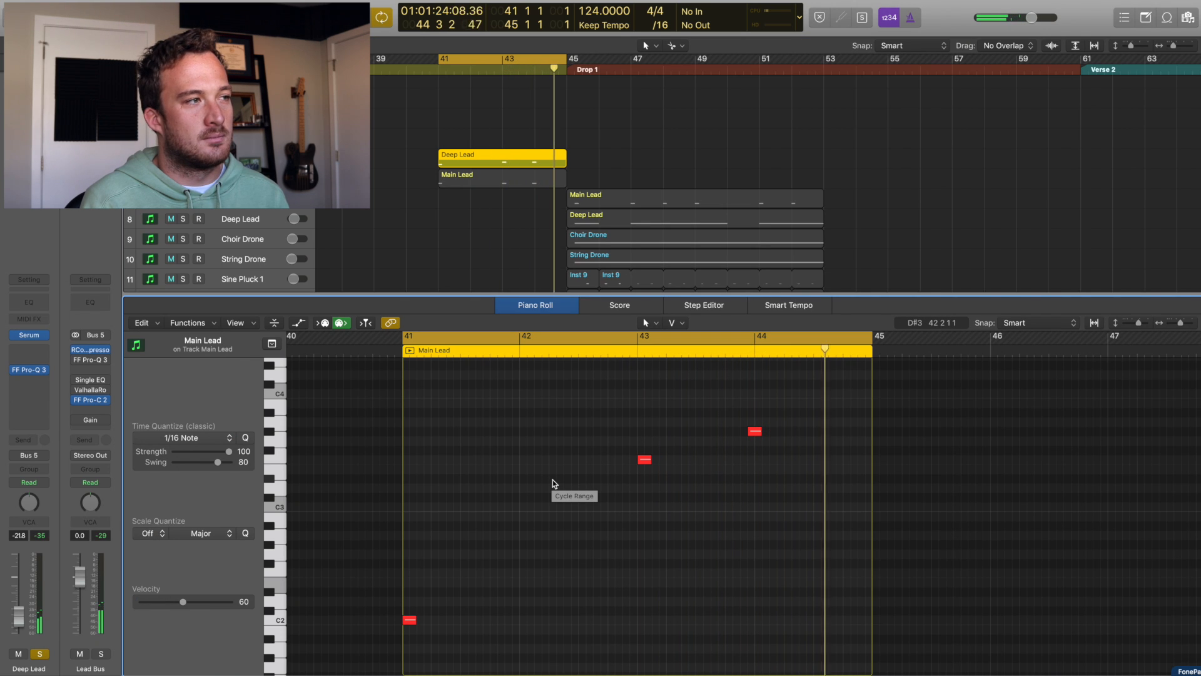
Examine the oscillator, voicing and effects rack of the Deep Lead's Serum patch, and close the plug-in window and Piano Roll
{"action": "left_click", "coordinate": [29, 335]}
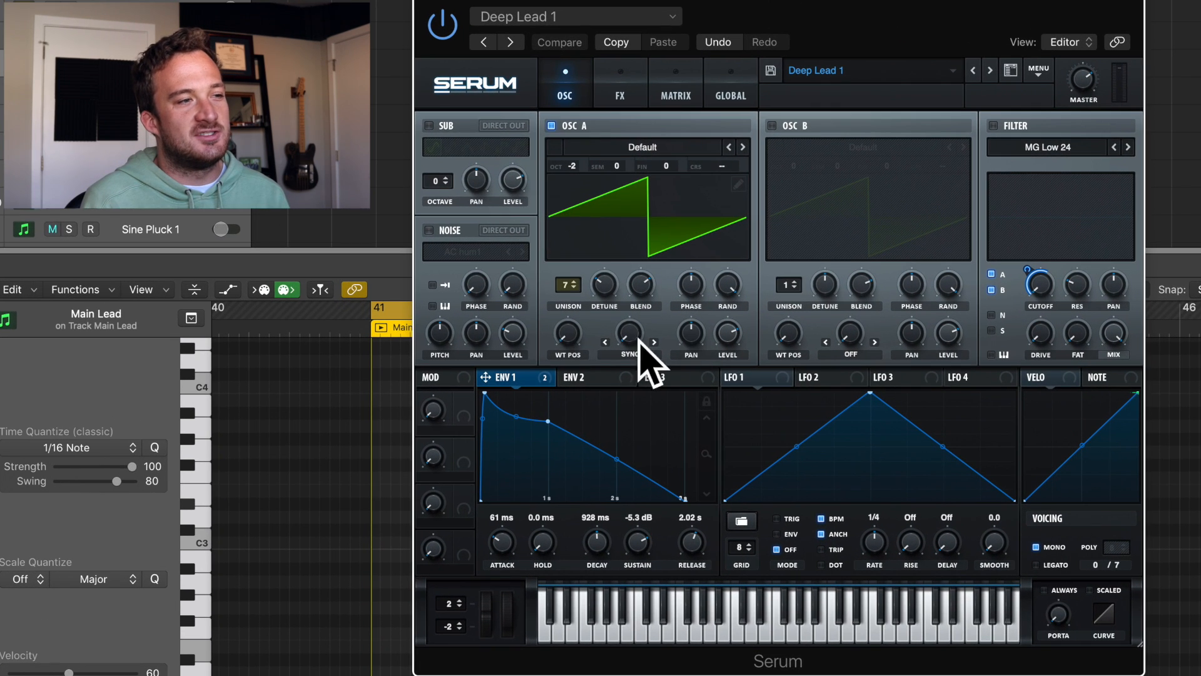
{"action": "left_click_drag", "start_coordinate": [613, 287], "coordinate": [614, 282]}
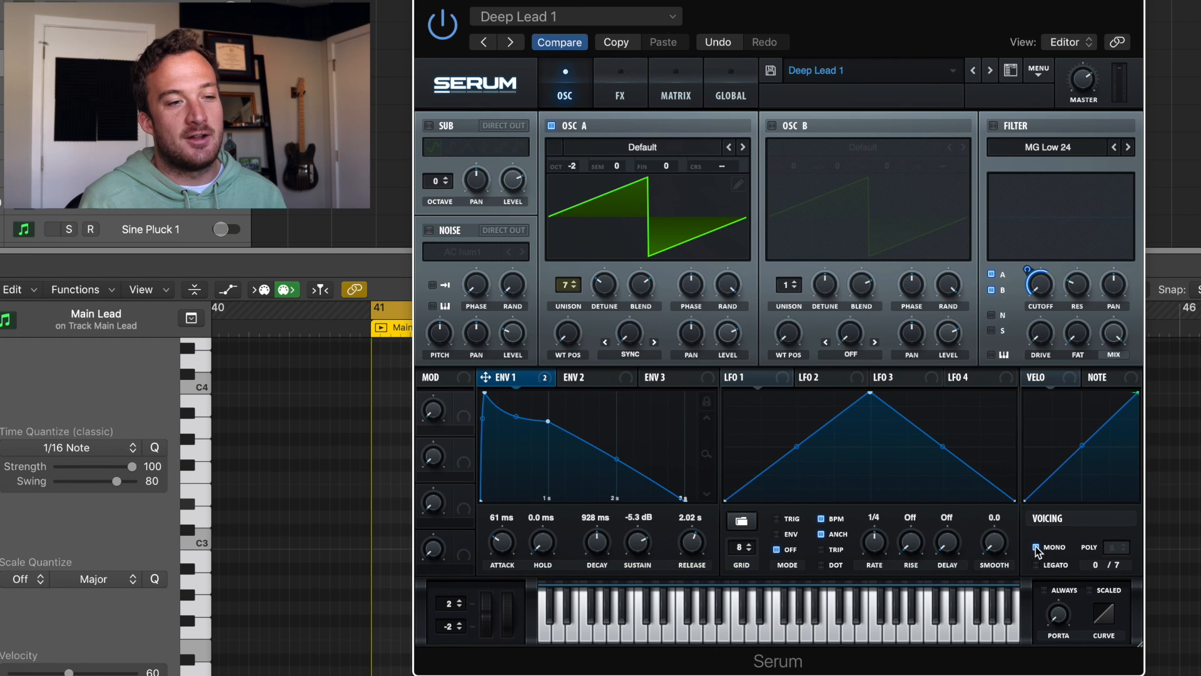
{"action": "left_click", "coordinate": [623, 94]}
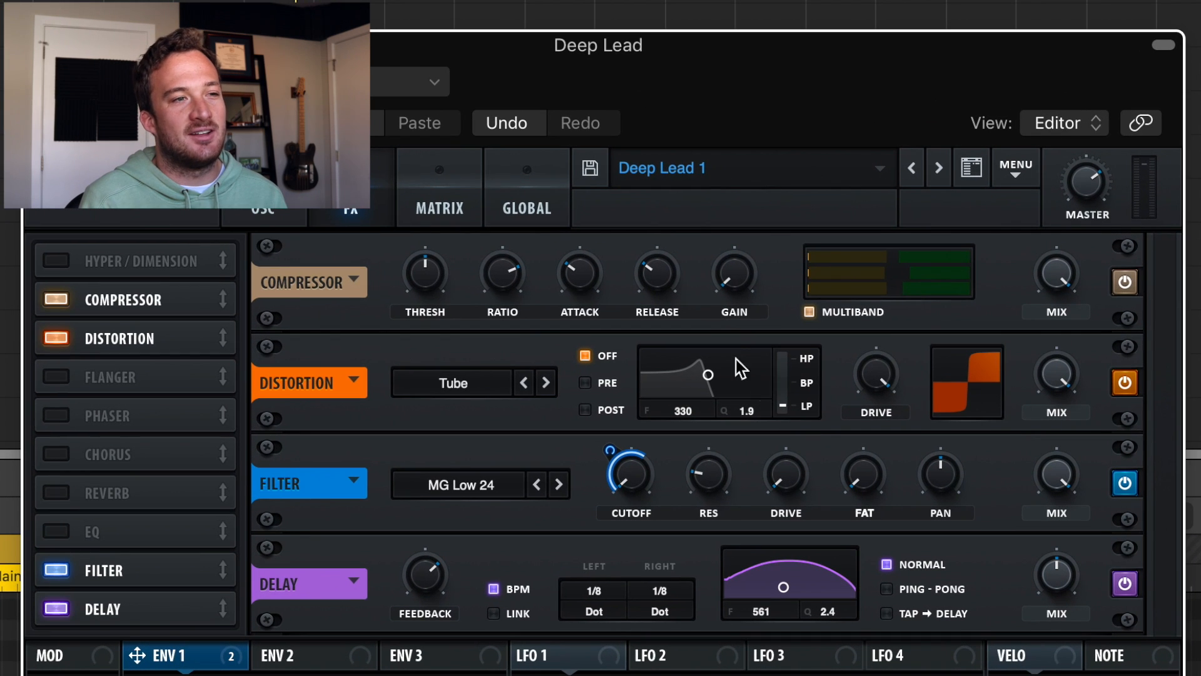
{"action": "left_click_drag", "start_coordinate": [892, 420], "coordinate": [885, 441]}
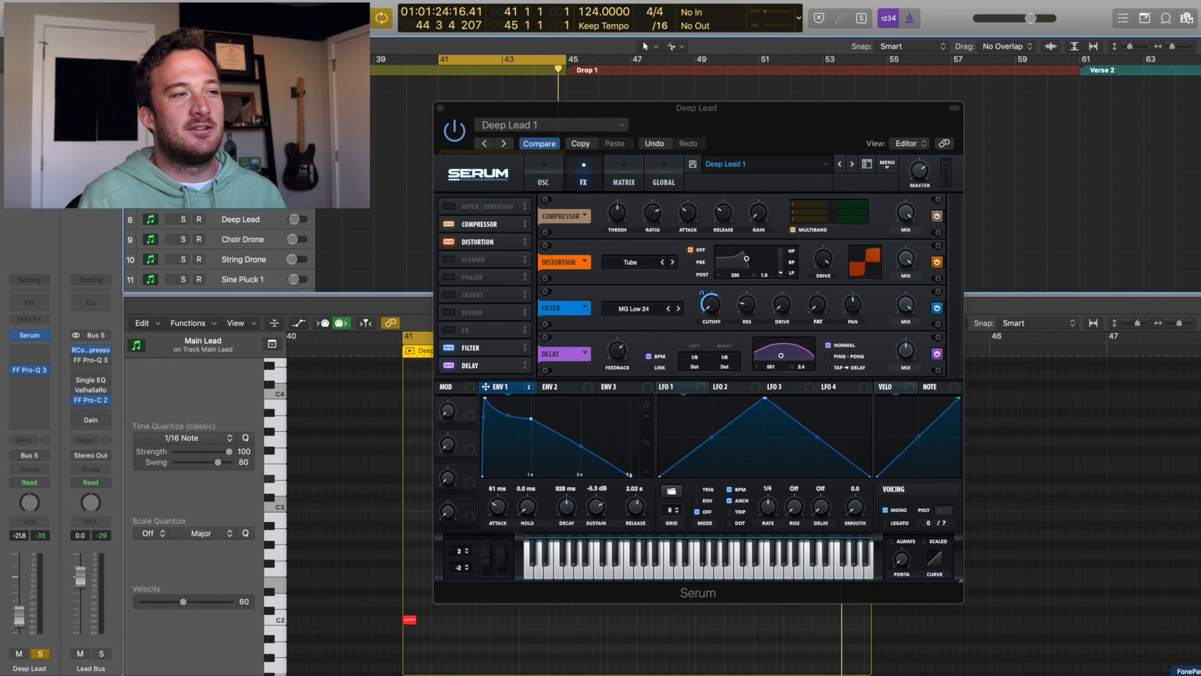
{"action": "left_click", "coordinate": [440, 108]}
{"action": "key", "text": "e"}
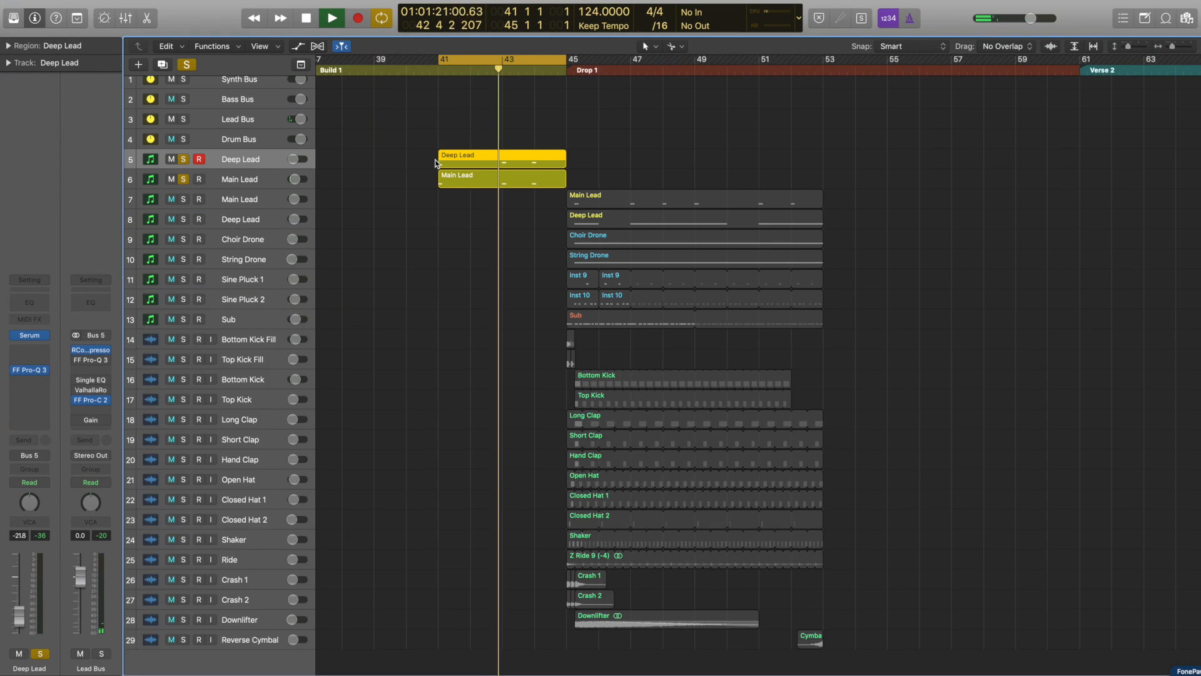
Clear all solos and turn off the cycle range to hear both build leads run into Drop 1
{"action": "left_click", "coordinate": [187, 64]}
{"action": "left_click", "coordinate": [517, 58]}
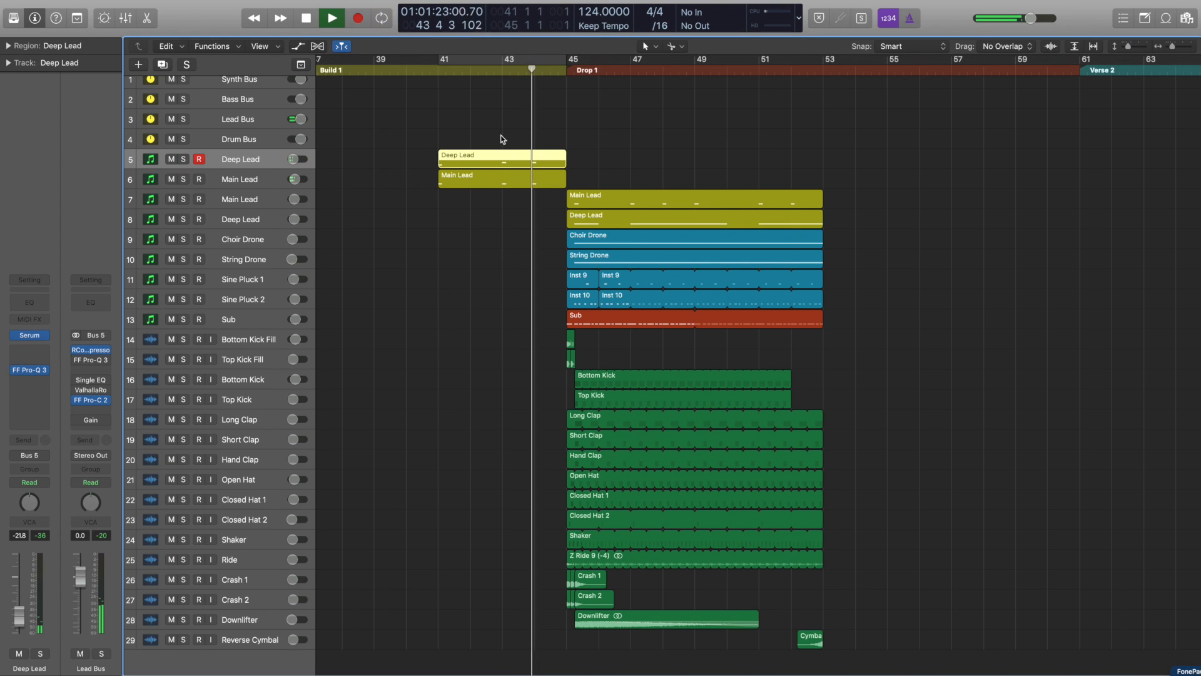
{"action": "left_click", "coordinate": [505, 136]}
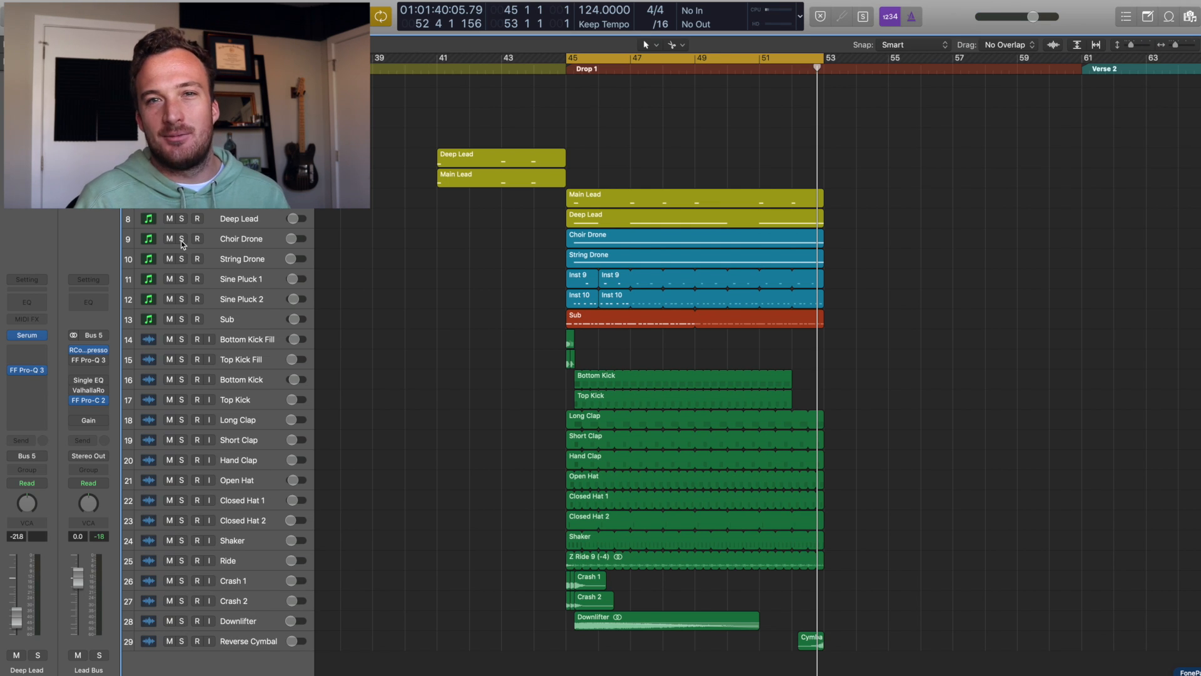
Play Drop 1 with the drones and sine plucks soloed, and examine the drones' gain automation with the tracks enlarged
{"action": "left_click_drag", "start_coordinate": [182, 244], "coordinate": [208, 287]}
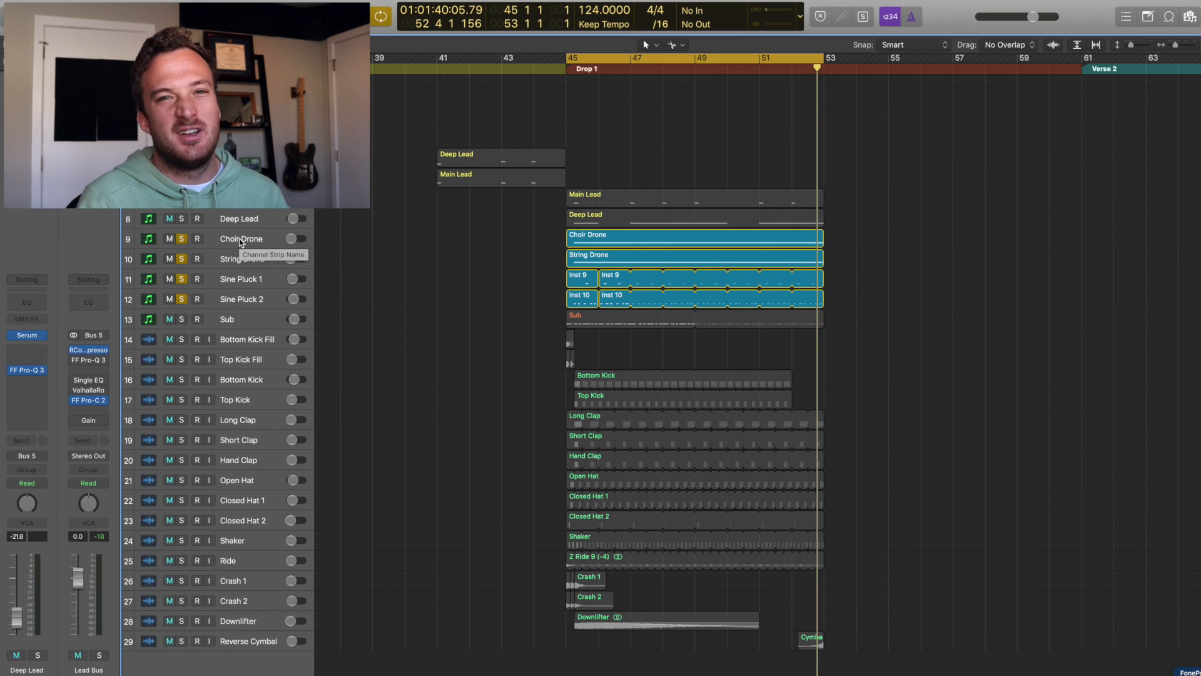
{"action": "key", "text": "space"}
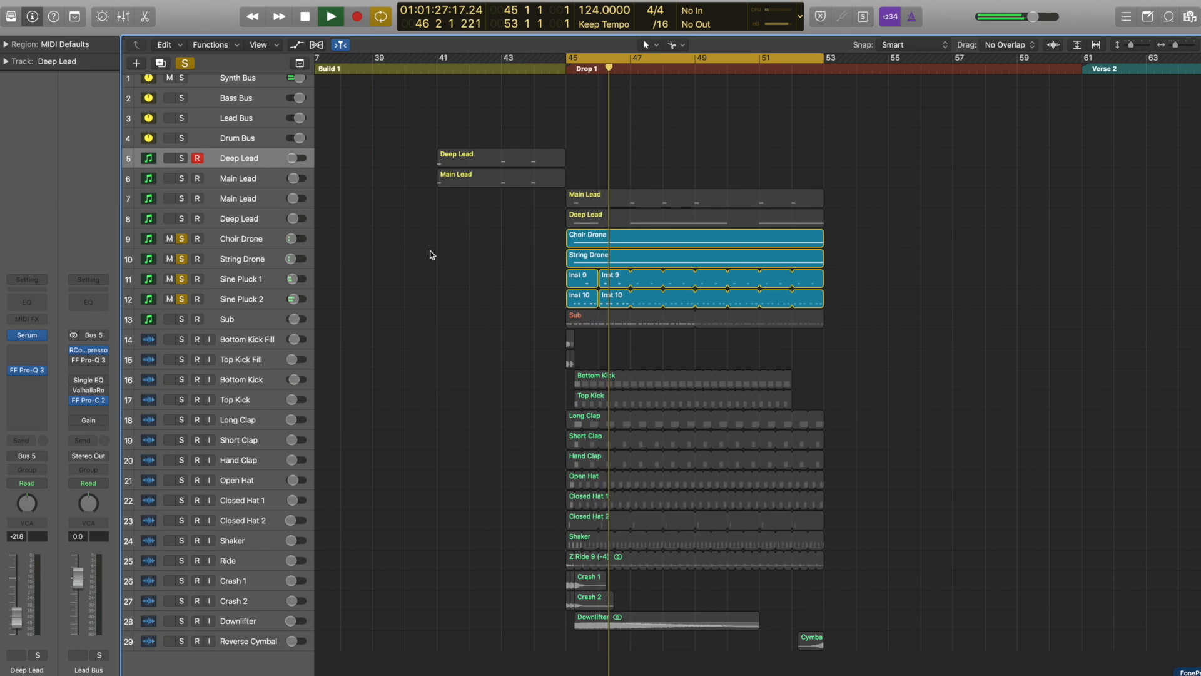
{"action": "left_click", "coordinate": [273, 244]}
{"action": "key", "text": "a"}
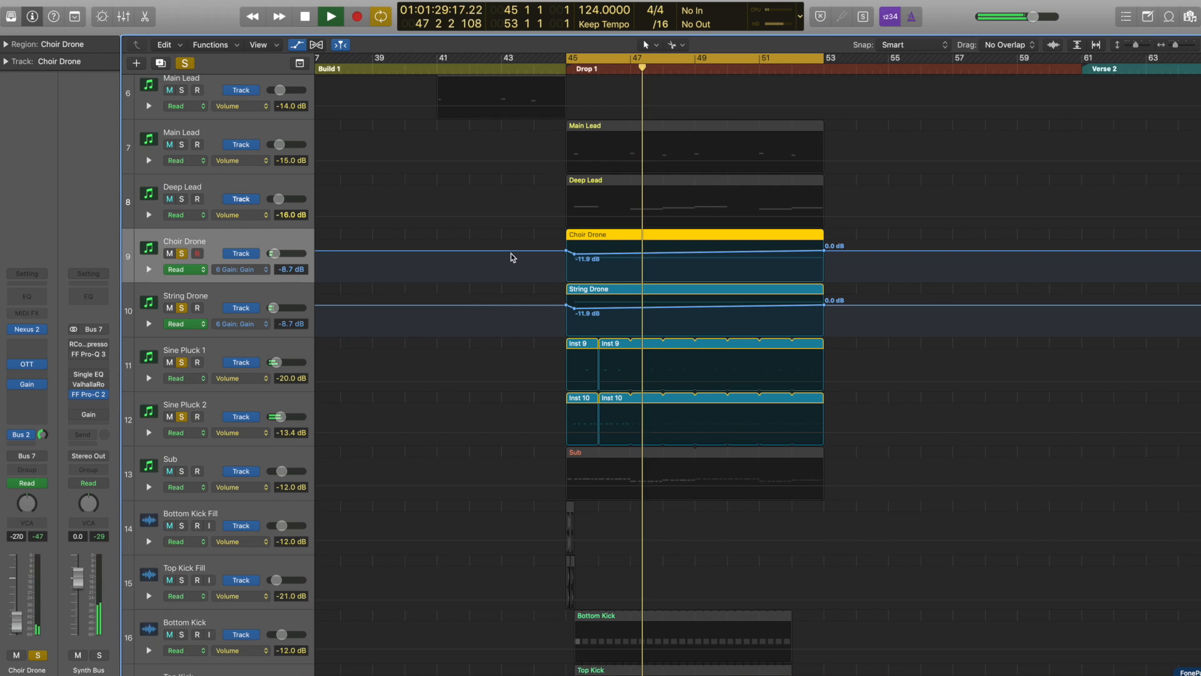
{"action": "left_click_drag", "start_coordinate": [1136, 45], "coordinate": [1141, 46]}
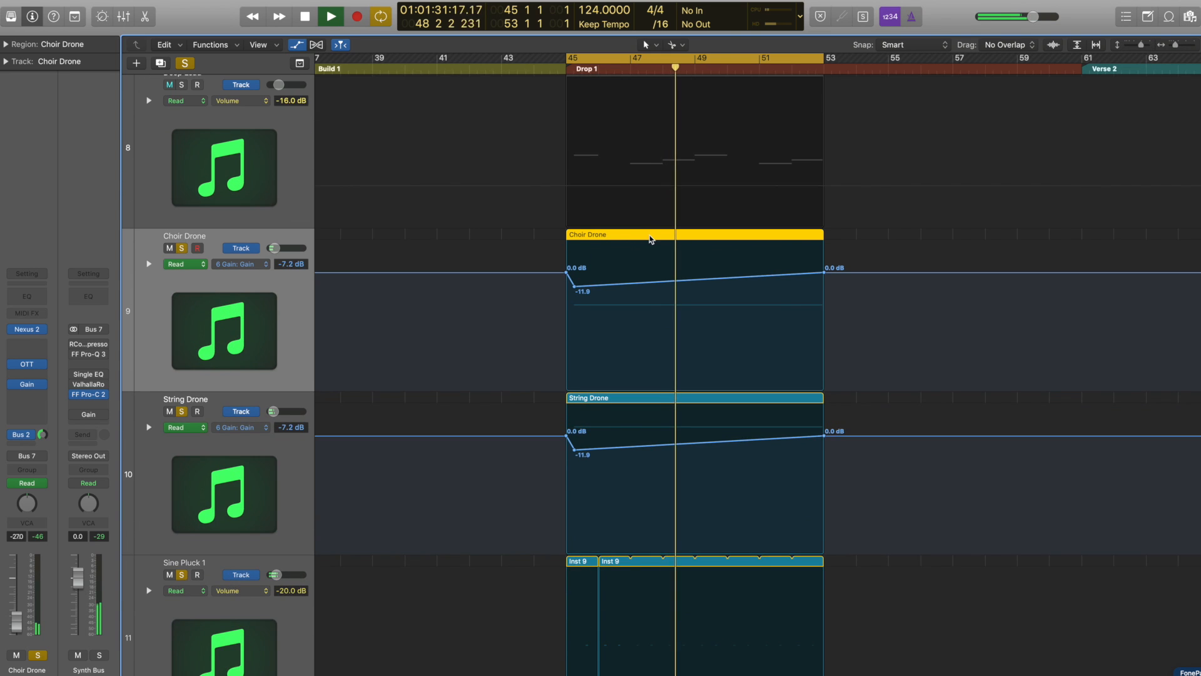
{"action": "scroll", "coordinate": [638, 232], "scroll_direction": "down", "scroll_amount": 5}
{"action": "scroll", "coordinate": [635, 230], "scroll_direction": "up", "scroll_amount": 2}
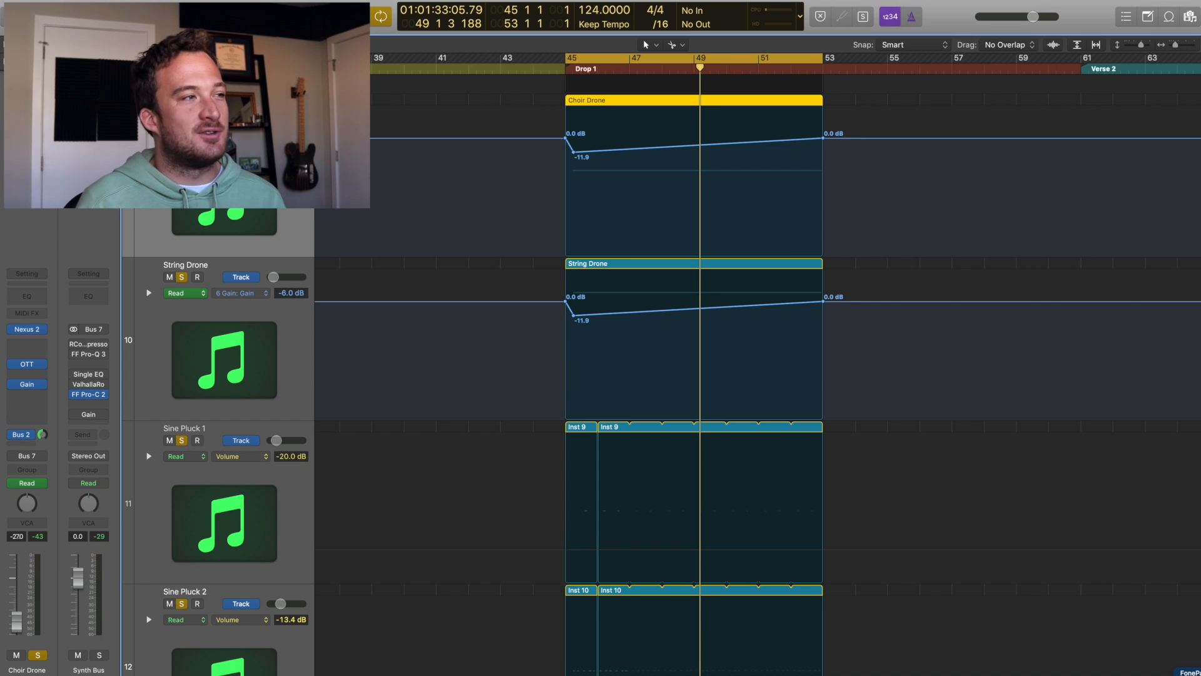
Play only the Choir Drone and String Drone from the start of Drop 1, and clear their solos
{"action": "left_click", "coordinate": [181, 113], "text": "alt"}
{"action": "left_click", "coordinate": [181, 114]}
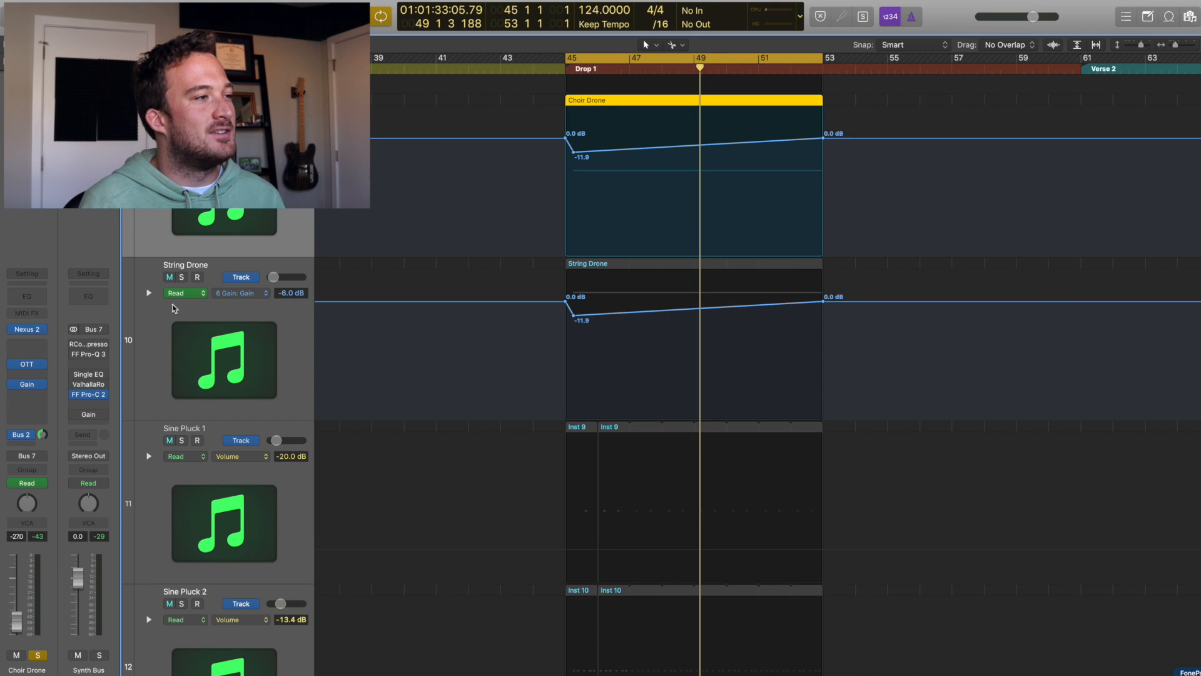
{"action": "left_click", "coordinate": [182, 277]}
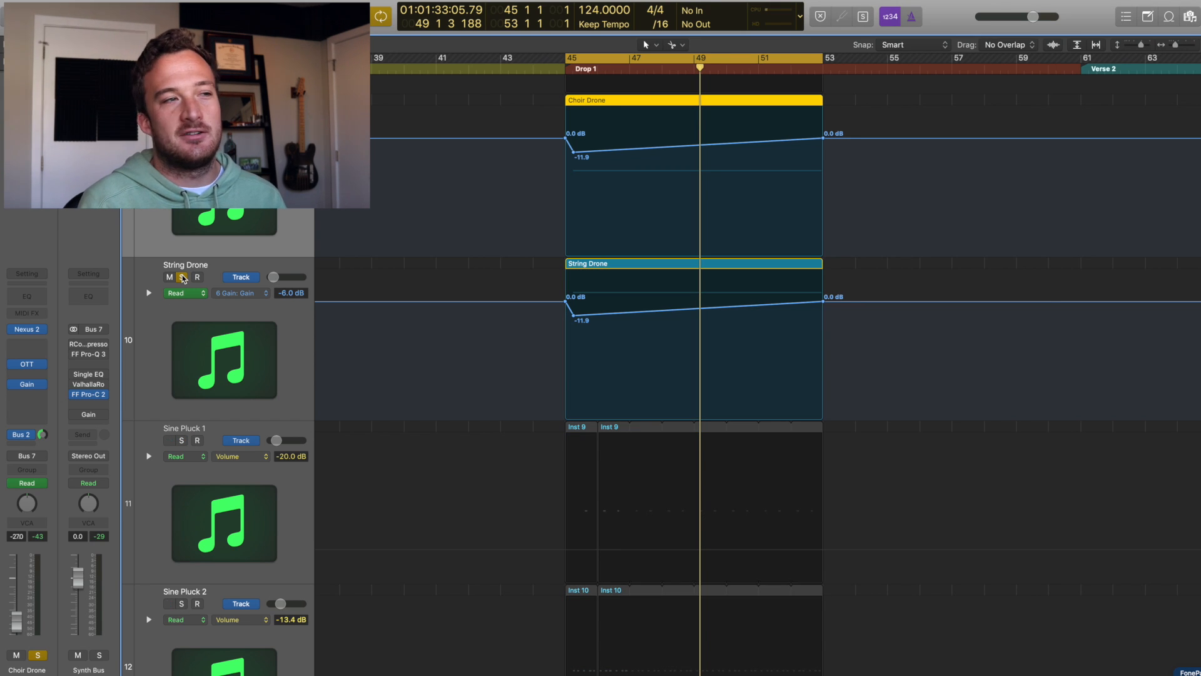
{"action": "key", "text": "space"}
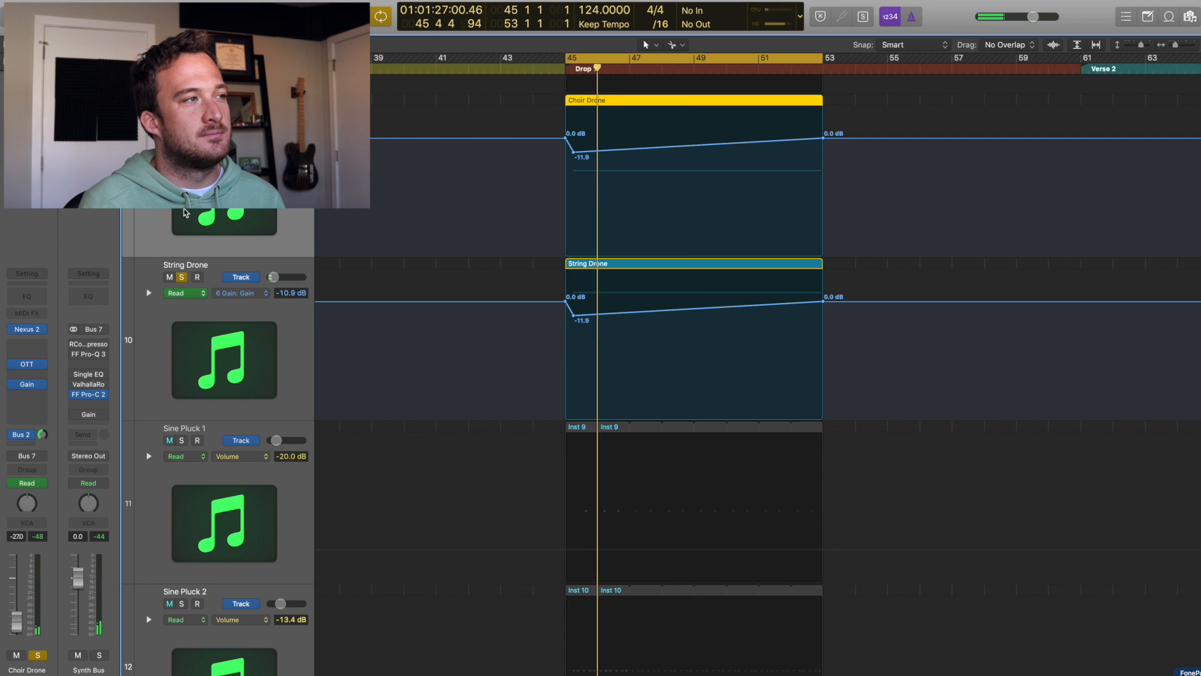
{"action": "left_click", "coordinate": [181, 114], "text": "alt"}
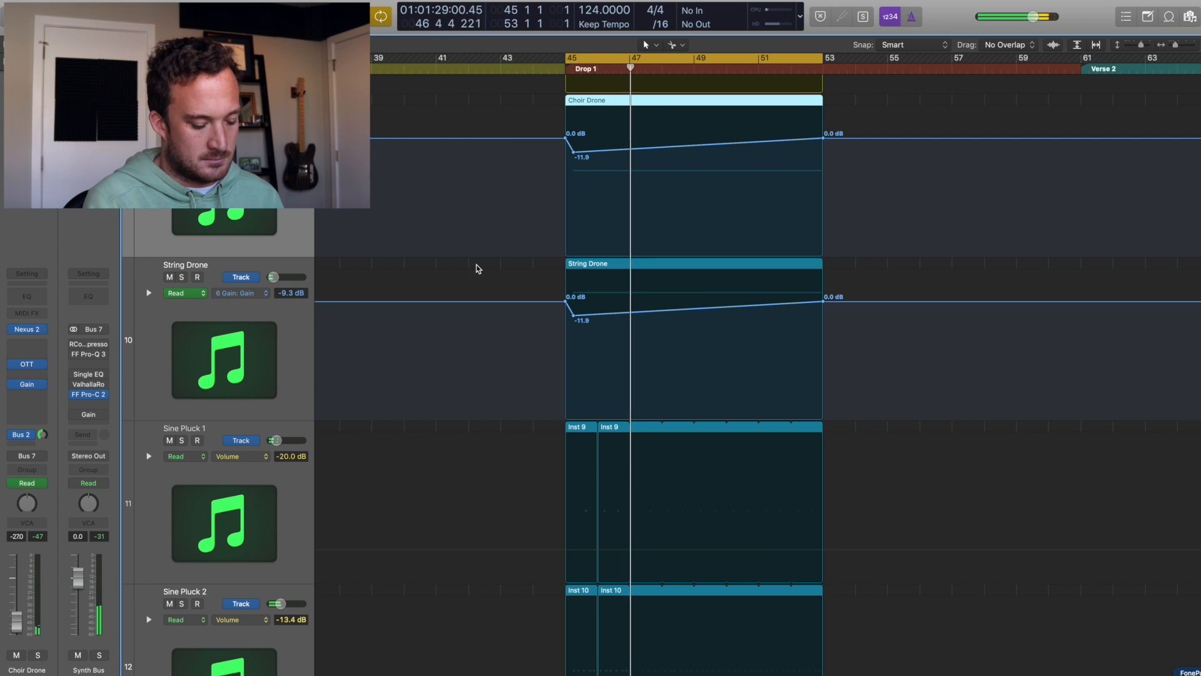
Hide the track automation, reduce the track height, and listen to Sine Pluck 1 and Sine Pluck 2 soloed
{"action": "key", "text": "a"}
{"action": "left_click_drag", "start_coordinate": [1142, 45], "coordinate": [1133, 45]}
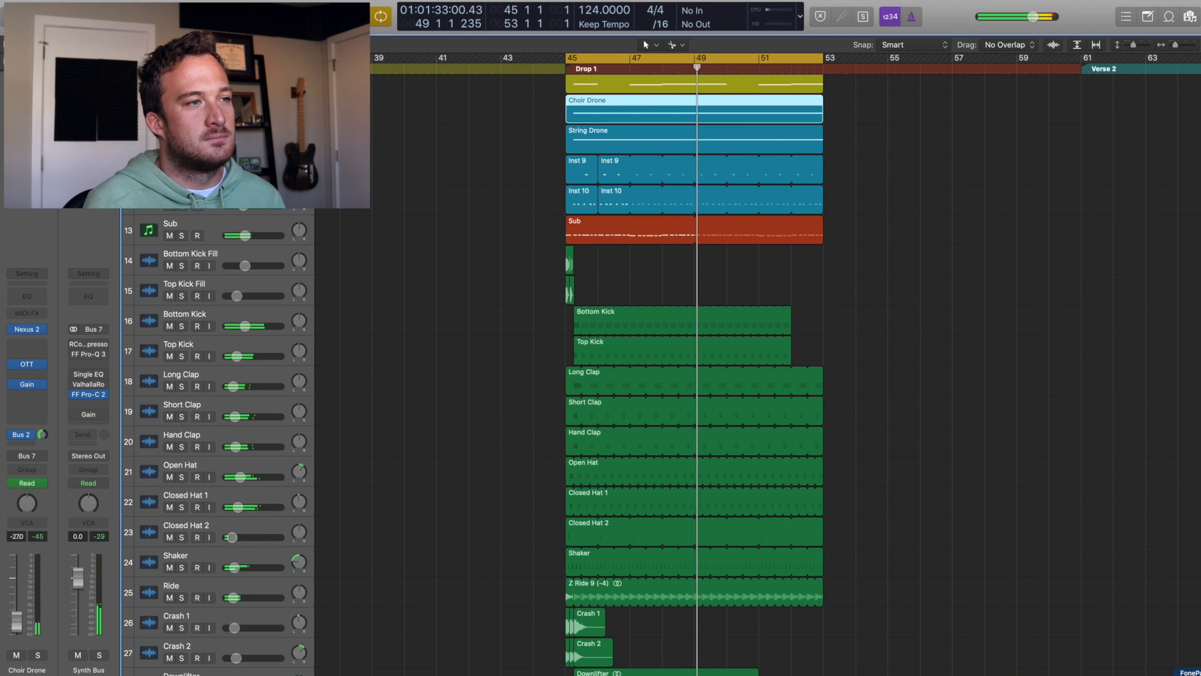
{"action": "scroll", "coordinate": [673, 378], "scroll_direction": "up", "scroll_amount": 1}
{"action": "left_click", "coordinate": [182, 217]}
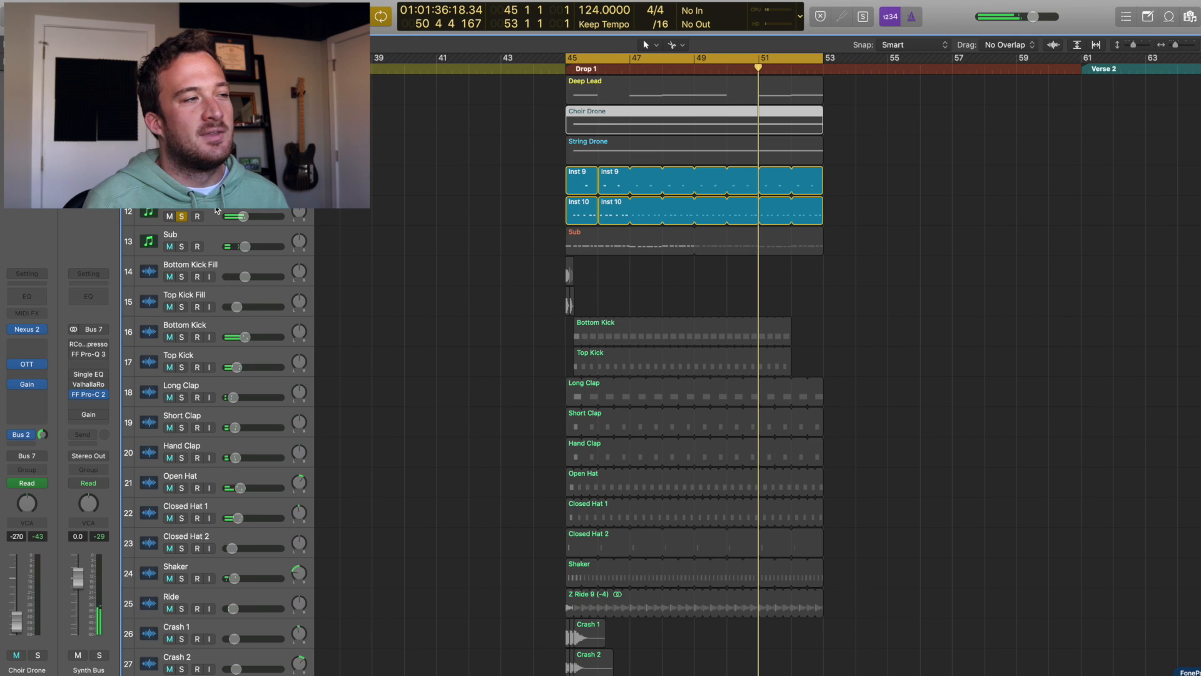
{"action": "left_click", "coordinate": [217, 211]}
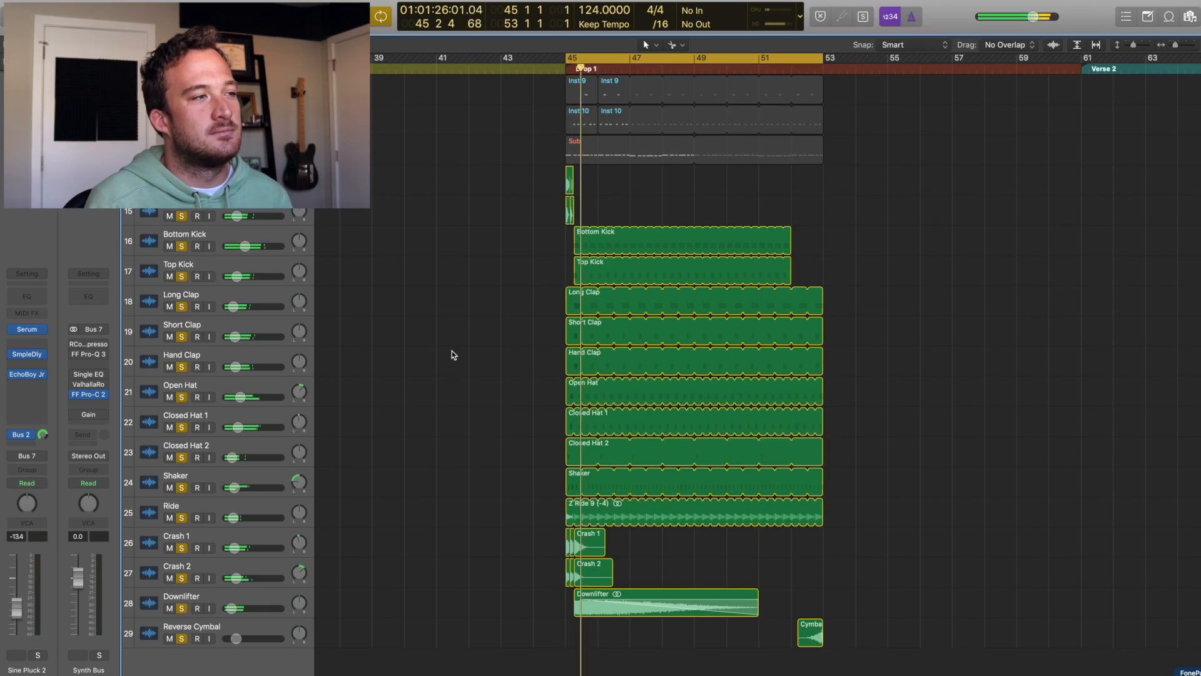
Audition the Bottom Kick and Top Kick separately and together in Drop 1, and clear their solos
{"action": "left_click", "coordinate": [253, 296]}
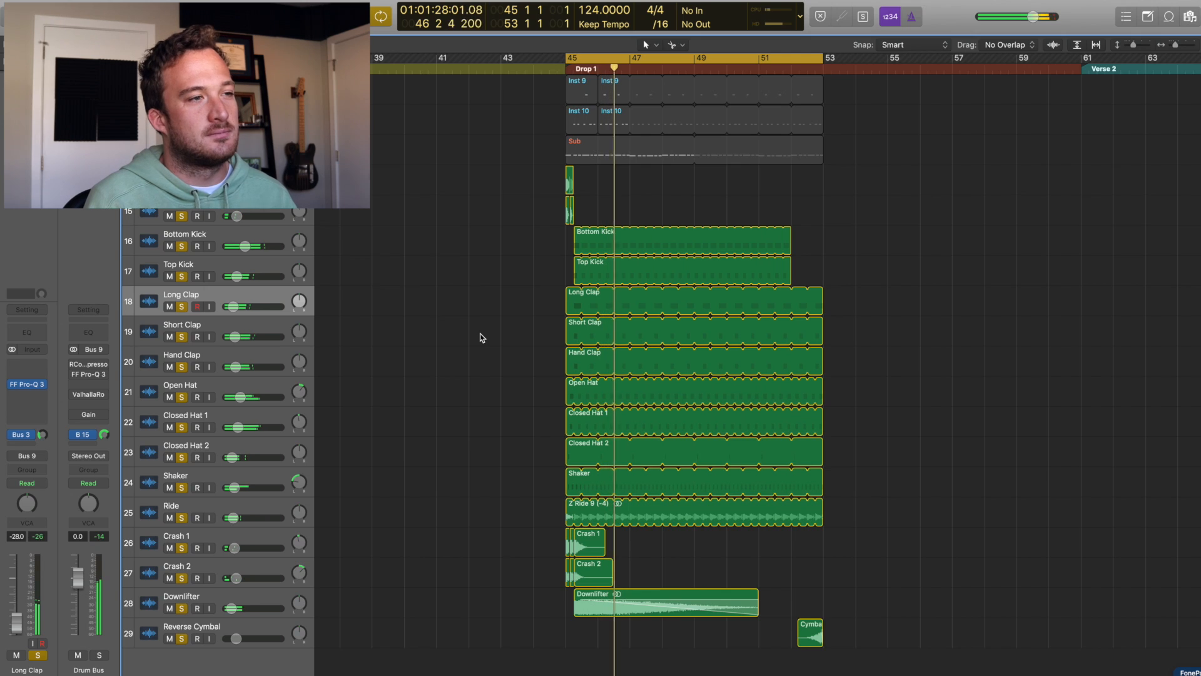
{"action": "key", "text": "z"}
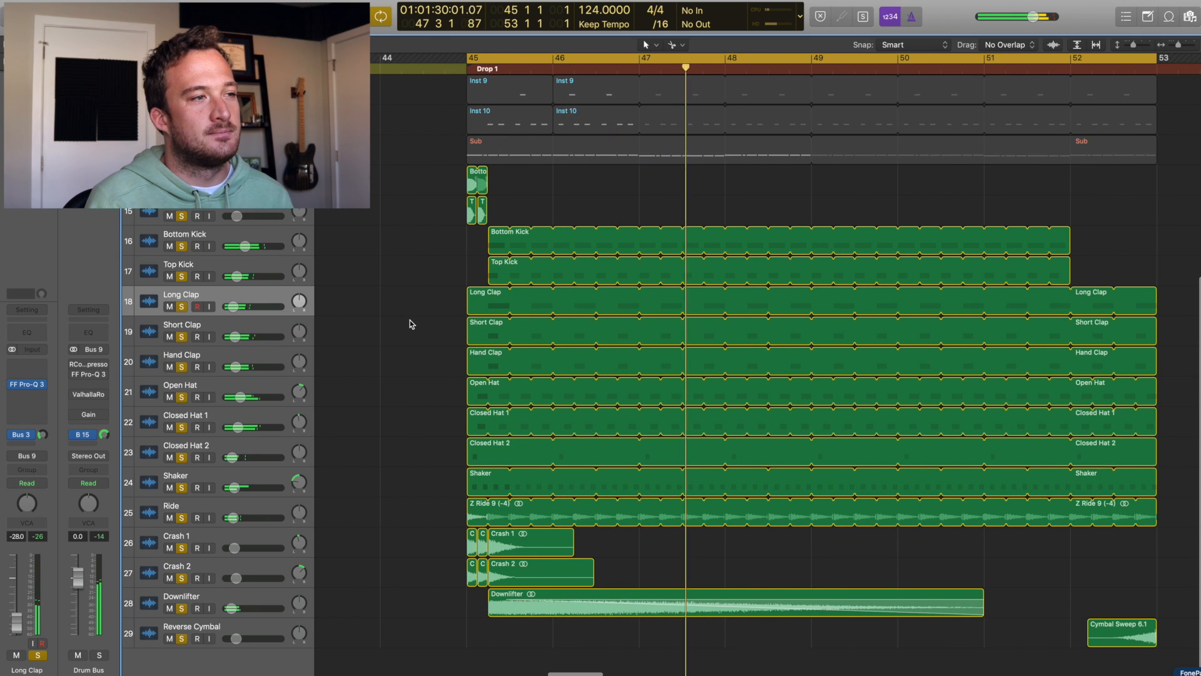
{"action": "left_click", "coordinate": [180, 246], "text": "alt"}
{"action": "left_click", "coordinate": [180, 246]}
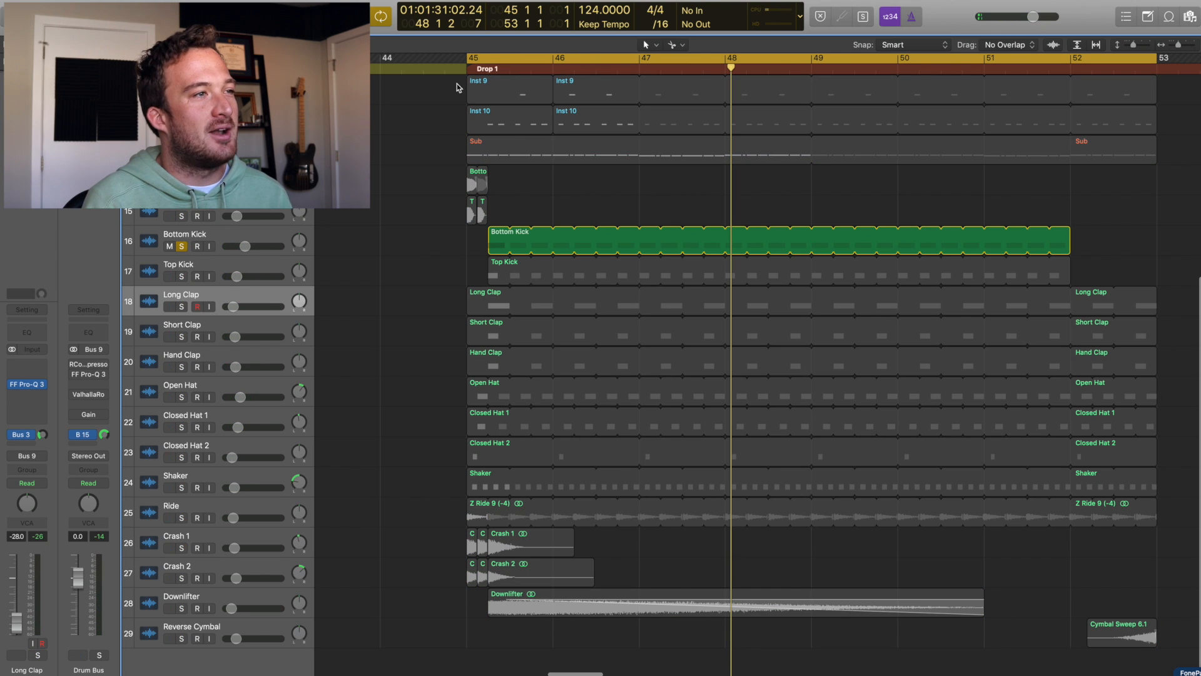
{"action": "left_click", "coordinate": [181, 276]}
{"action": "left_click", "coordinate": [180, 247]}
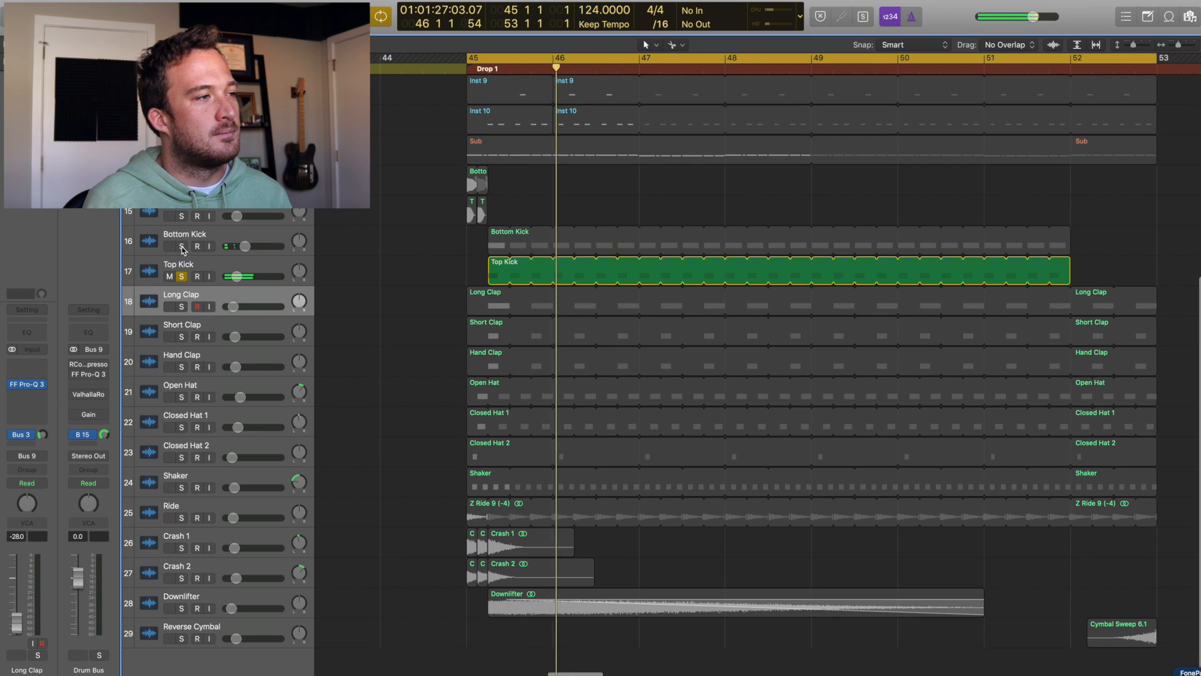
{"action": "left_click", "coordinate": [181, 246]}
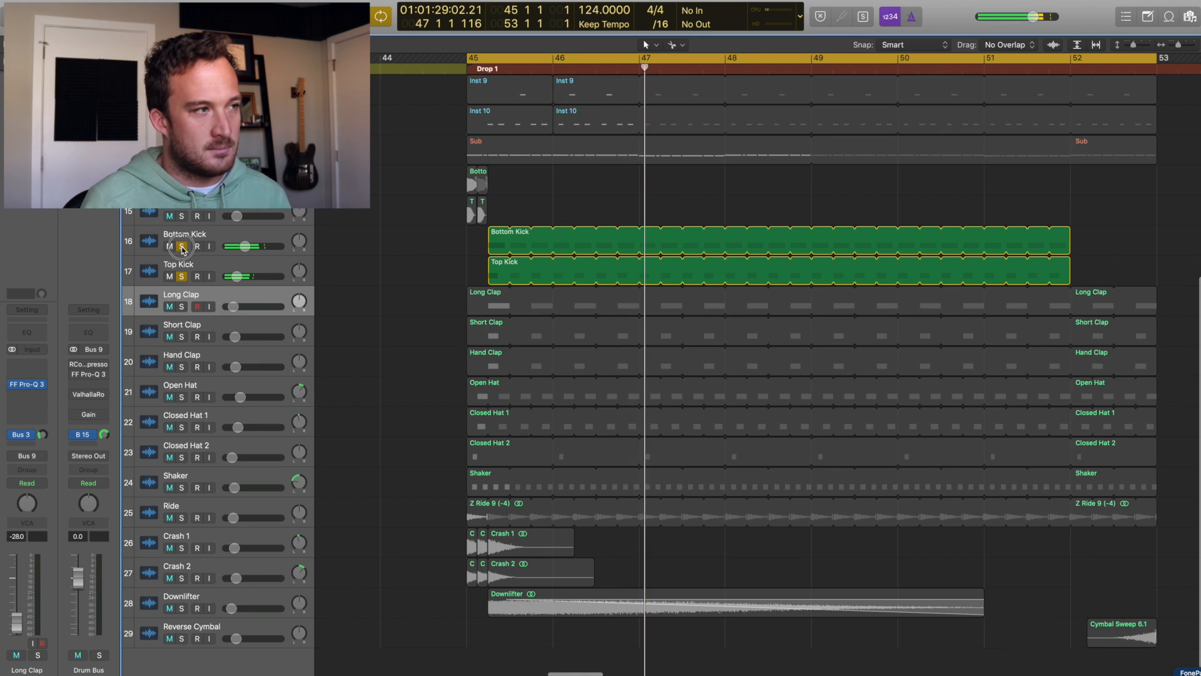
{"action": "left_click", "coordinate": [181, 246], "text": "alt"}
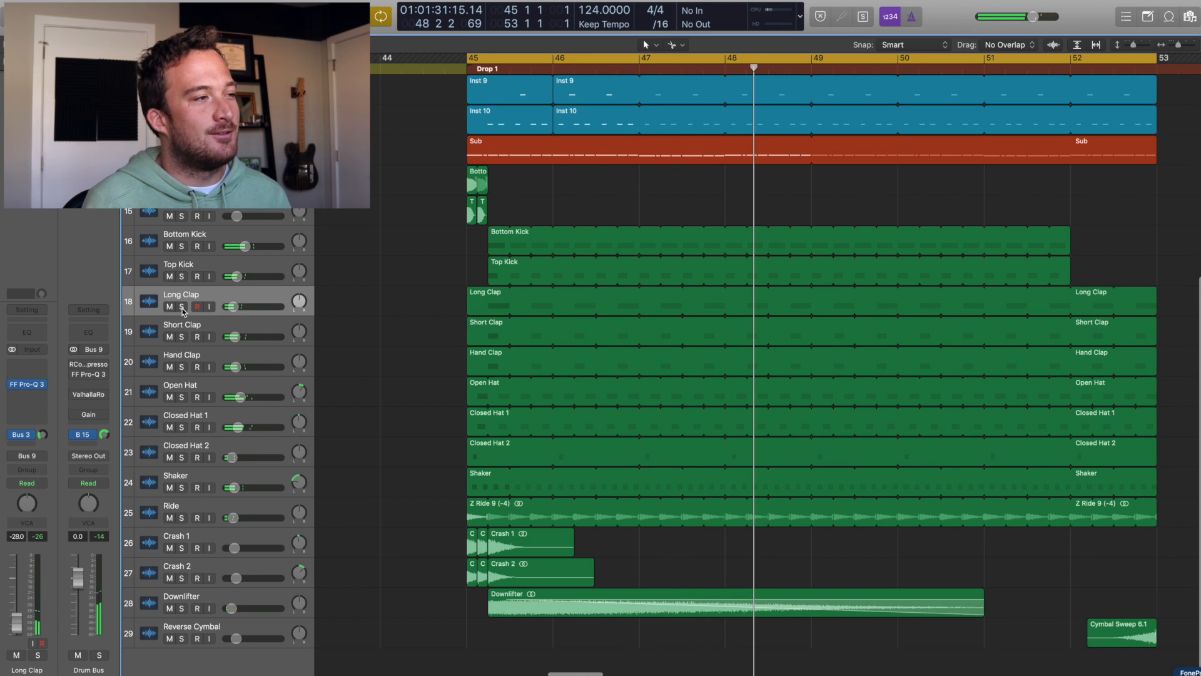
Audition the Long Clap, Short Clap and Hand Clap one by one and together, and clear their solos
{"action": "left_click", "coordinate": [181, 307]}
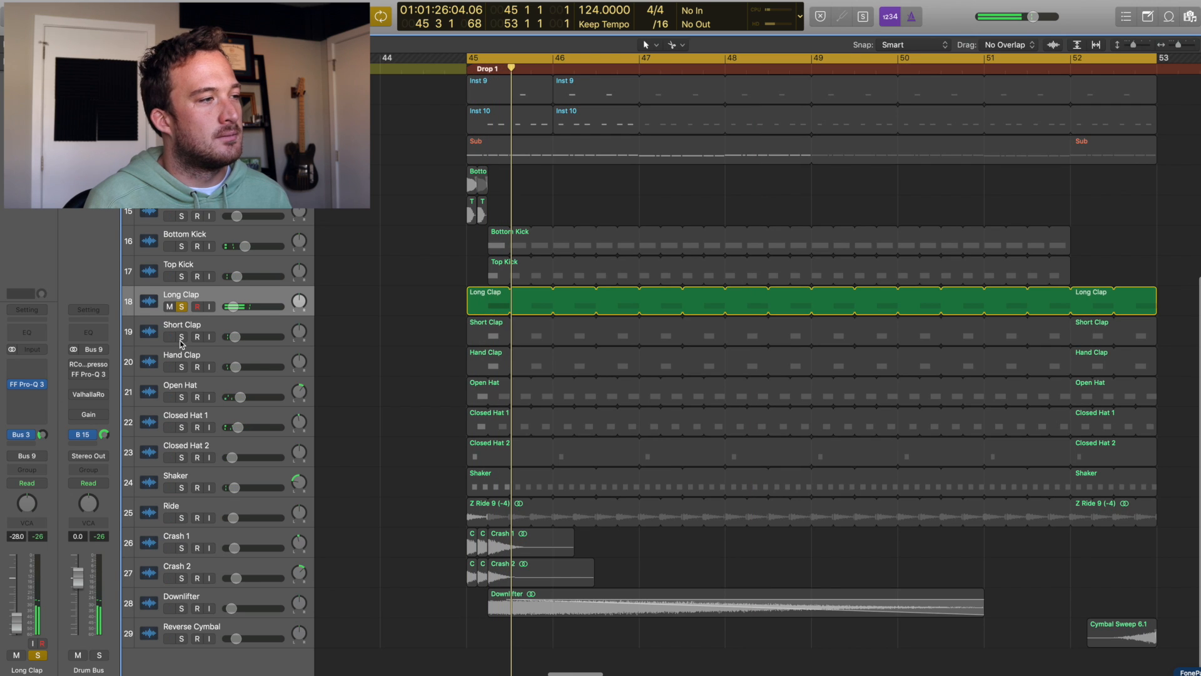
{"action": "left_click", "coordinate": [182, 336], "text": "alt"}
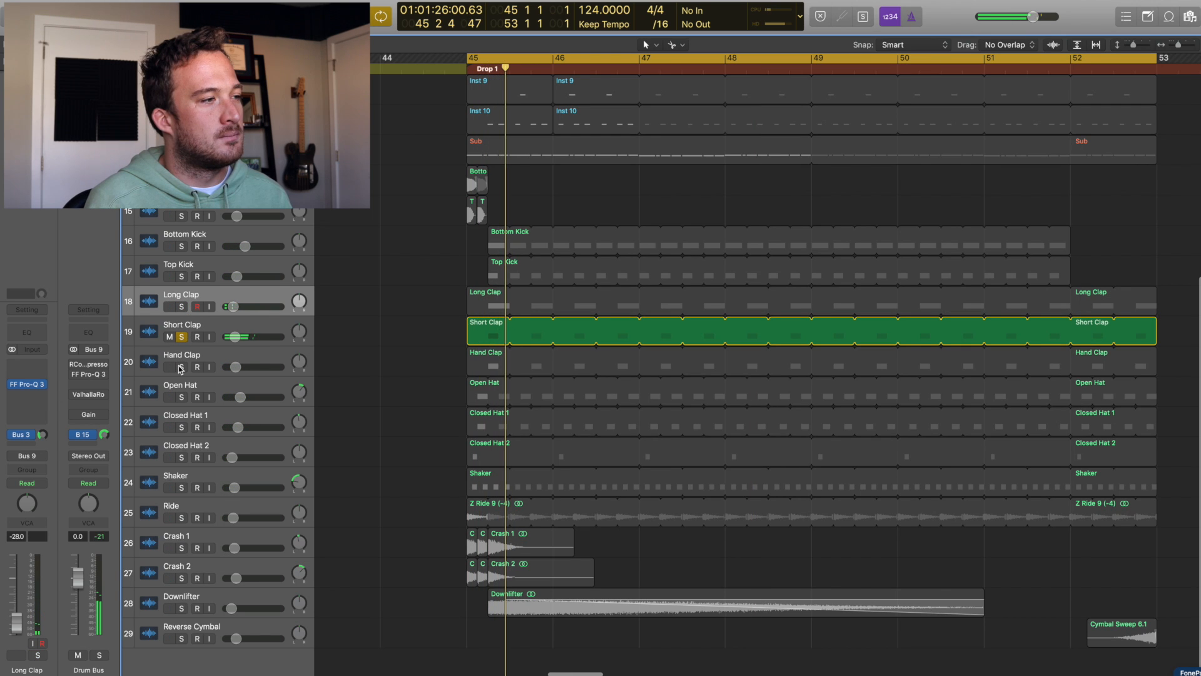
{"action": "left_click", "coordinate": [181, 367]}
{"action": "left_click", "coordinate": [181, 336]}
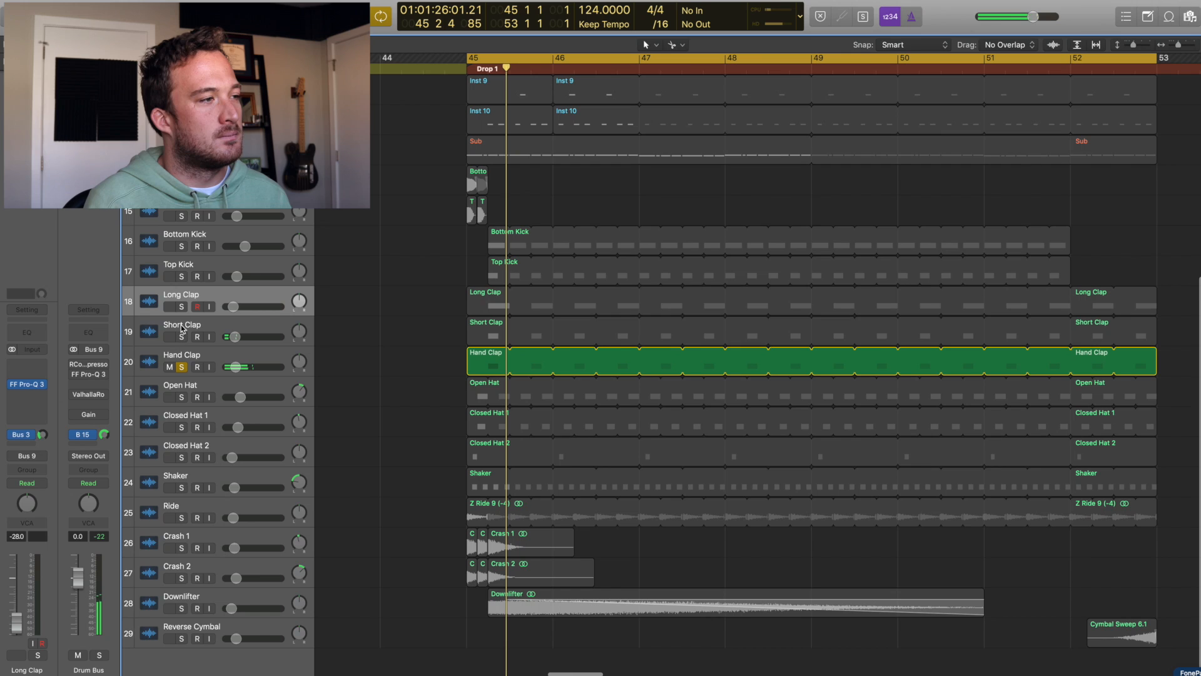
{"action": "left_click", "coordinate": [181, 306]}
{"action": "left_click", "coordinate": [181, 337]}
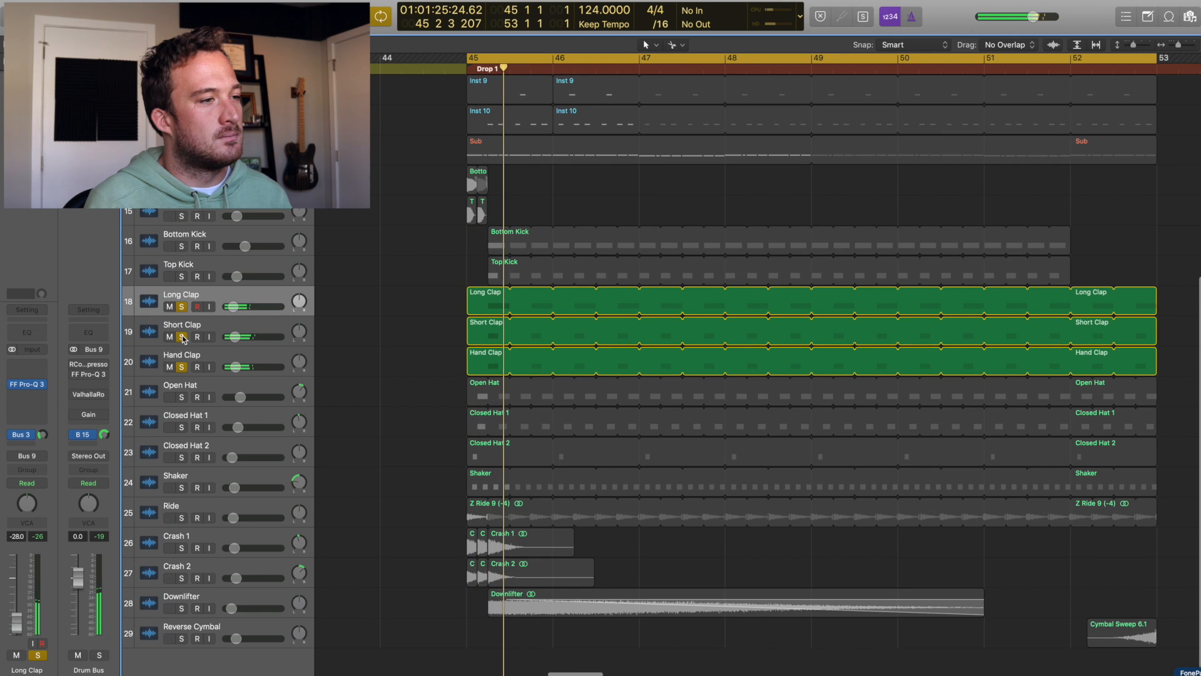
{"action": "left_click", "coordinate": [182, 336], "text": "alt"}
Audition the Open Hat and Closed Hat 1, add Closed Hat 2, Shaker and Ride to the solo, and clear all solos
{"action": "left_click", "coordinate": [182, 398]}
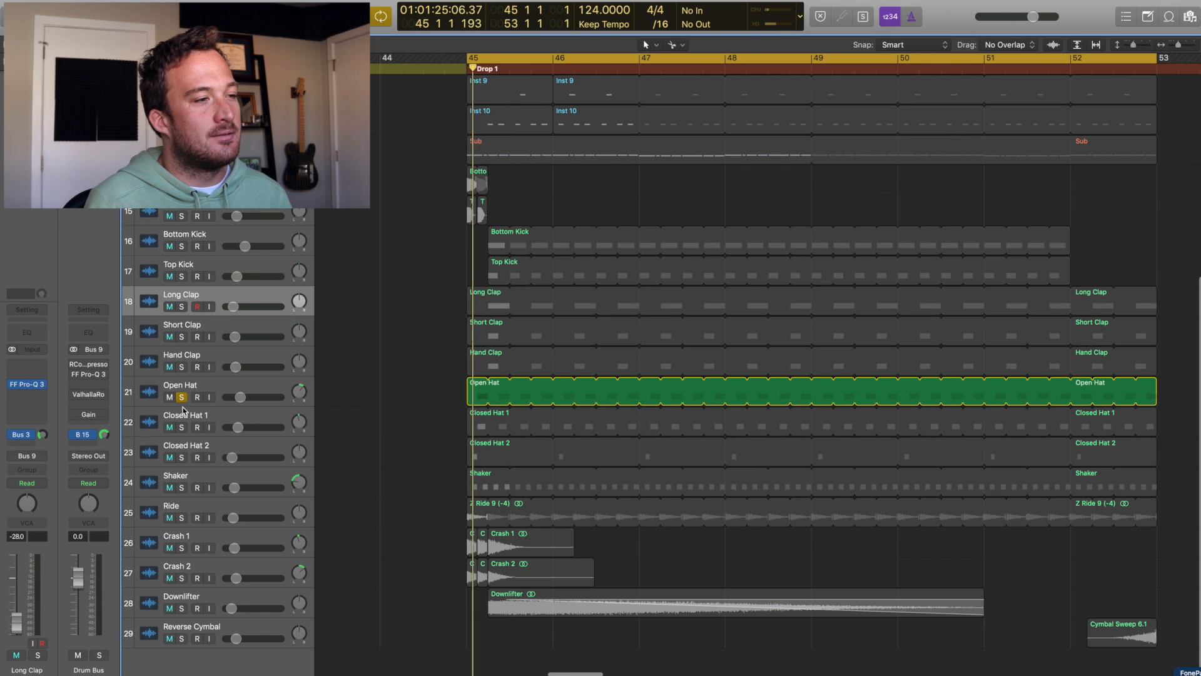
{"action": "left_click", "coordinate": [182, 426]}
{"action": "left_click", "coordinate": [182, 398]}
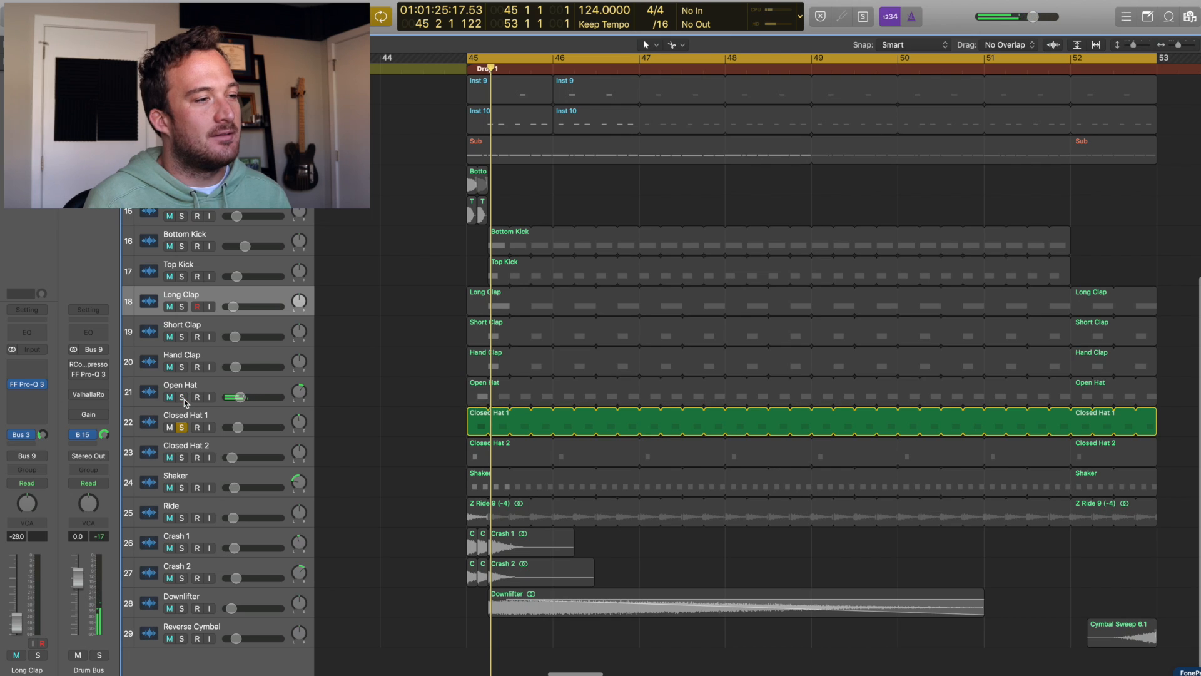
{"action": "left_click", "coordinate": [182, 398]}
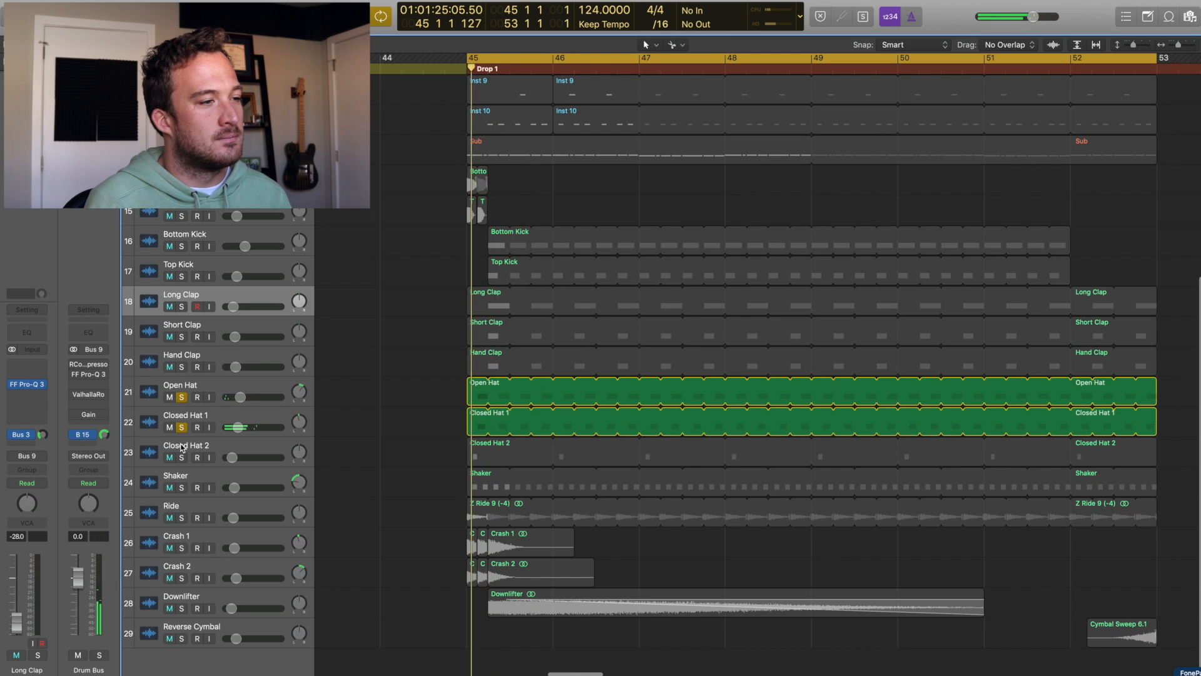
{"action": "left_click", "coordinate": [182, 459]}
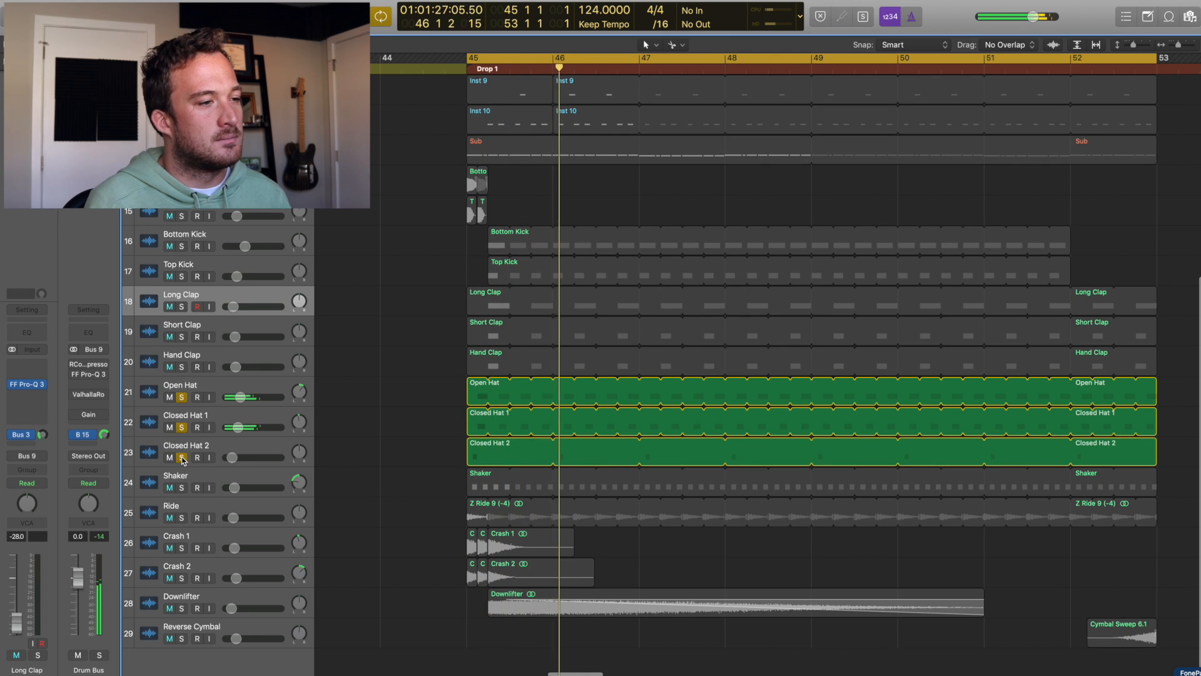
{"action": "left_click", "coordinate": [181, 489]}
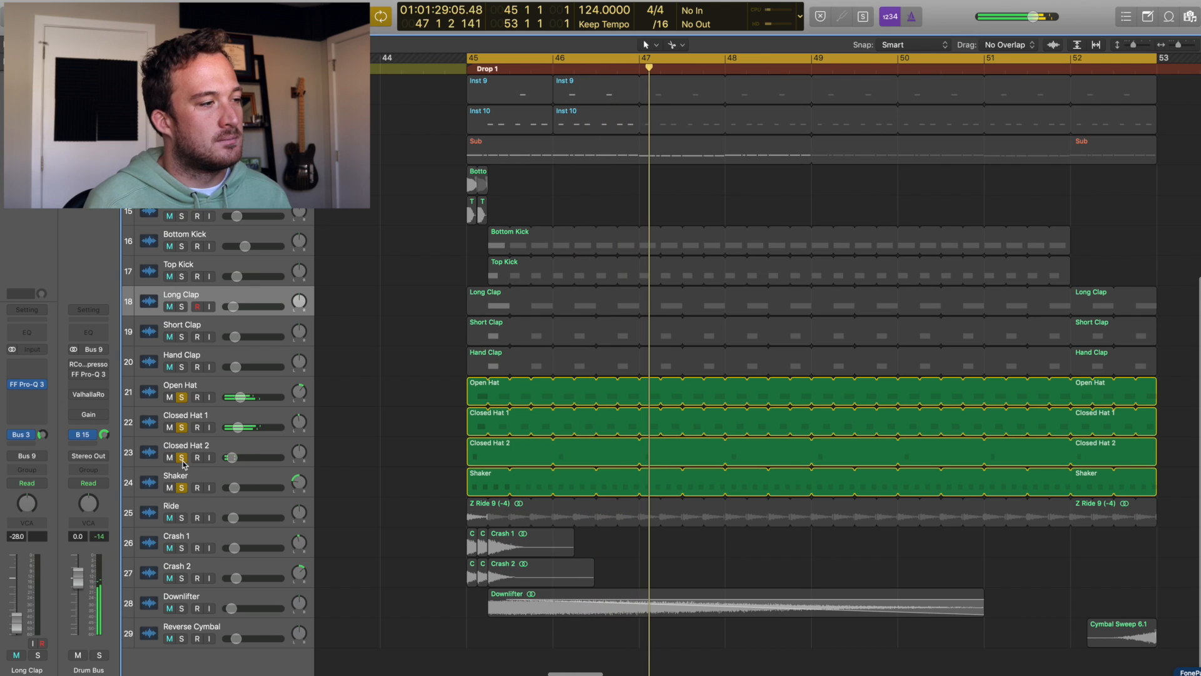
{"action": "left_click", "coordinate": [182, 519]}
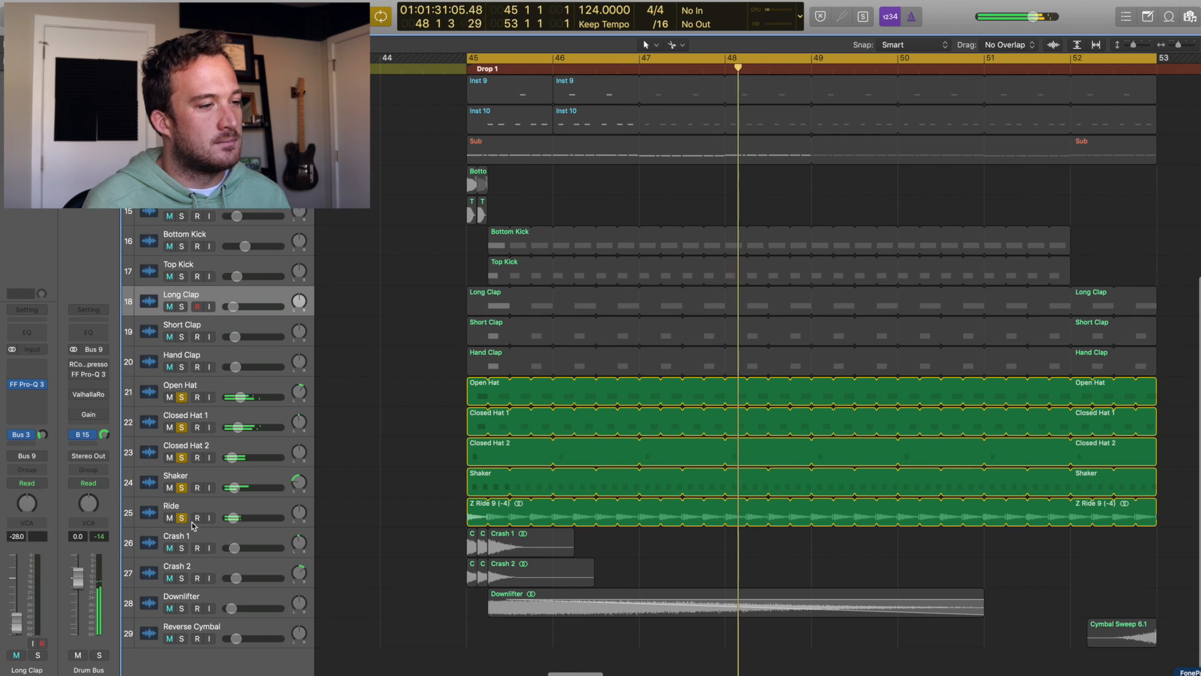
{"action": "left_click", "coordinate": [182, 518], "text": "alt"}
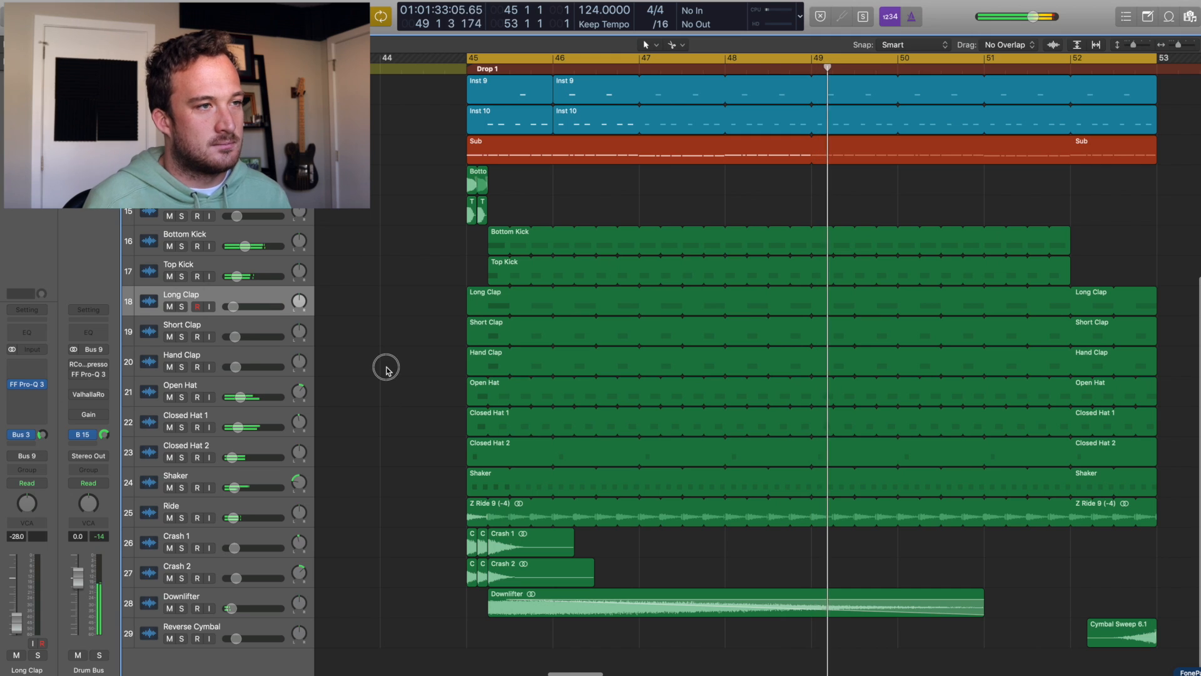